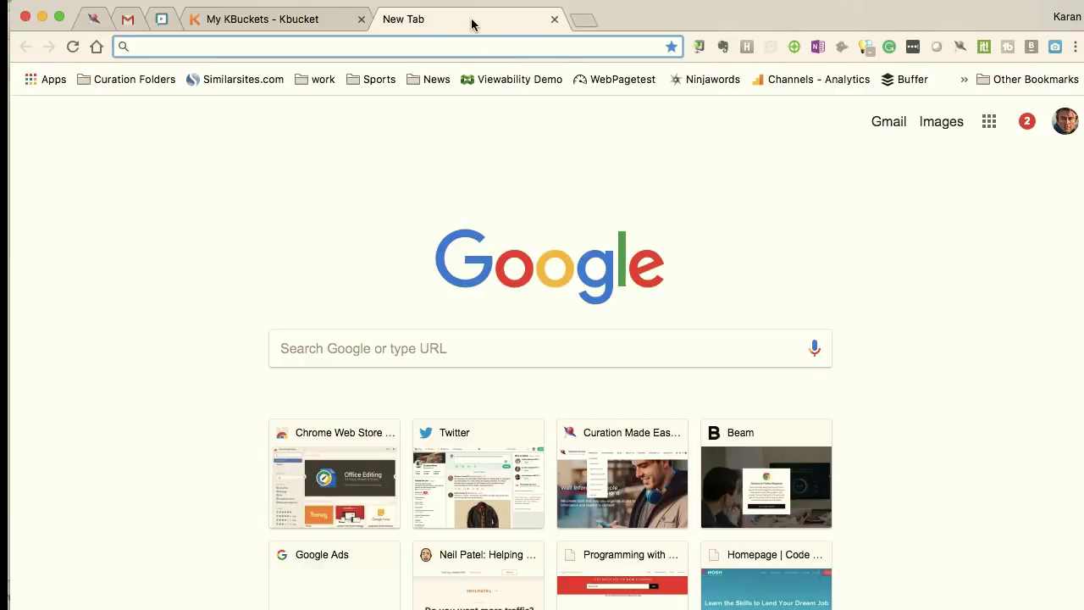
# Step: Search the Chrome Web Store for 'kurator' and open the Kurator extension's listing
pyautogui.click(47, 80)
pyautogui.click(165, 221)
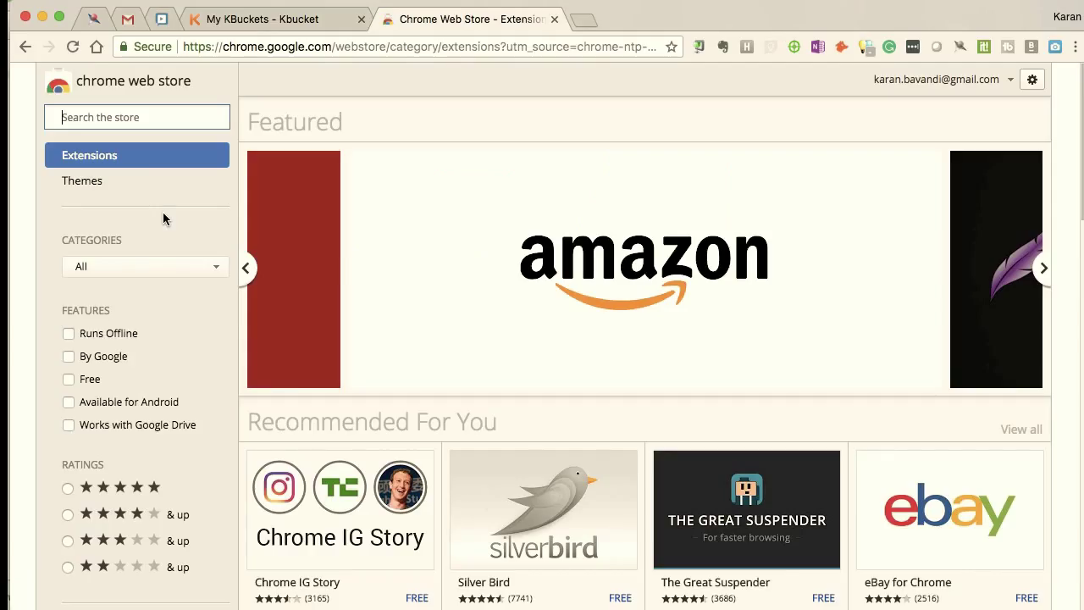
pyautogui.write('kurator')
pyautogui.press('Return')
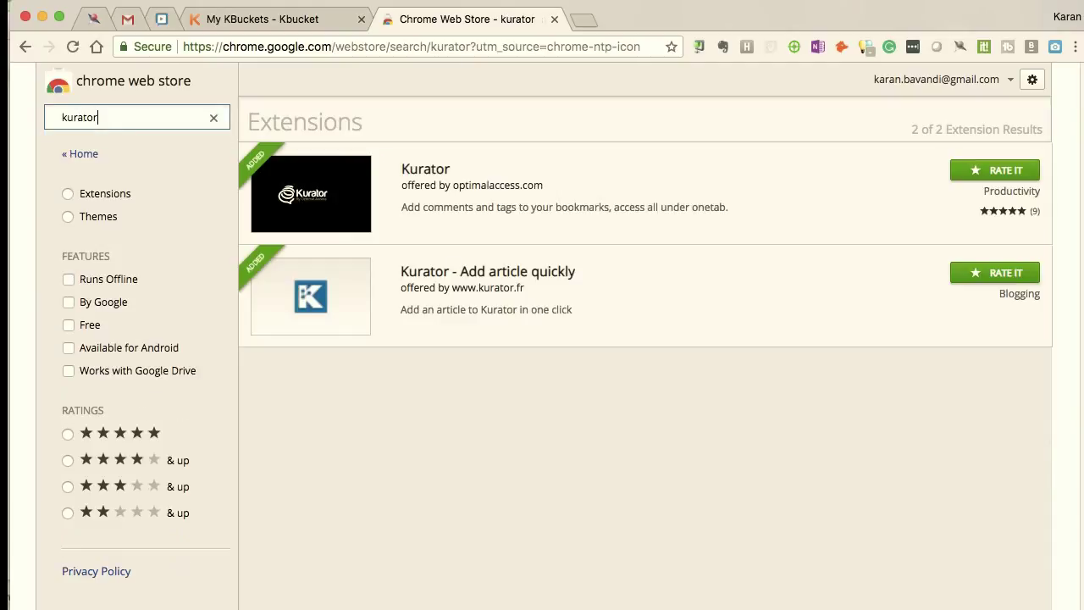
pyautogui.click(491, 203)
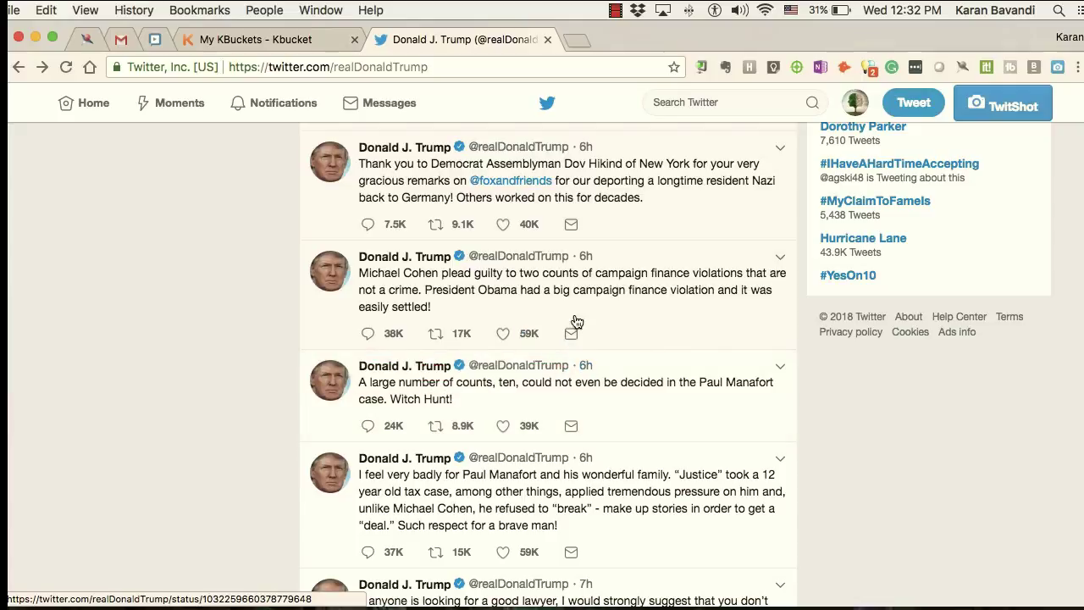
# Step: Open the campaign finance violations tweet by itself and bring up Kurator's save form
pyautogui.click(586, 257)
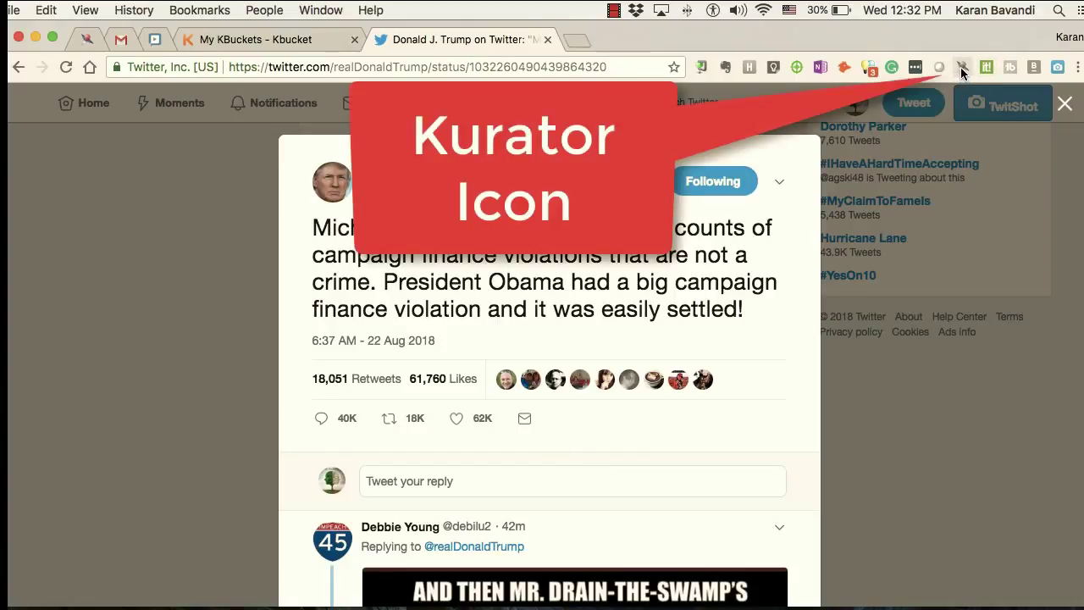
pyautogui.click(961, 70)
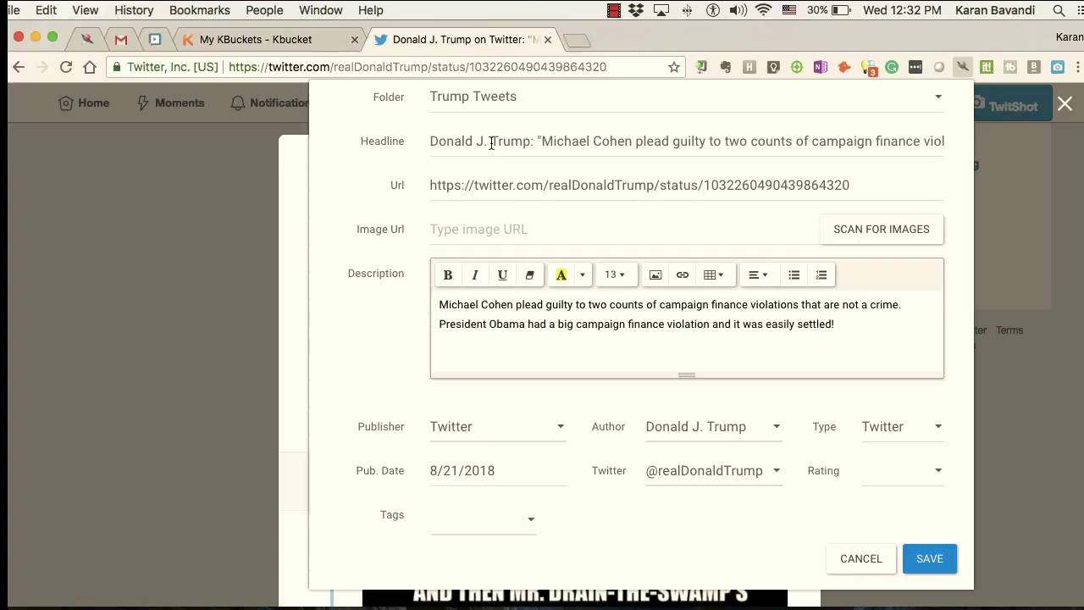
# Step: Keep folder Trump Tweets and set the headline to 'What Cohen did is not a crime because Obama did this too'
pyautogui.click(938, 101)
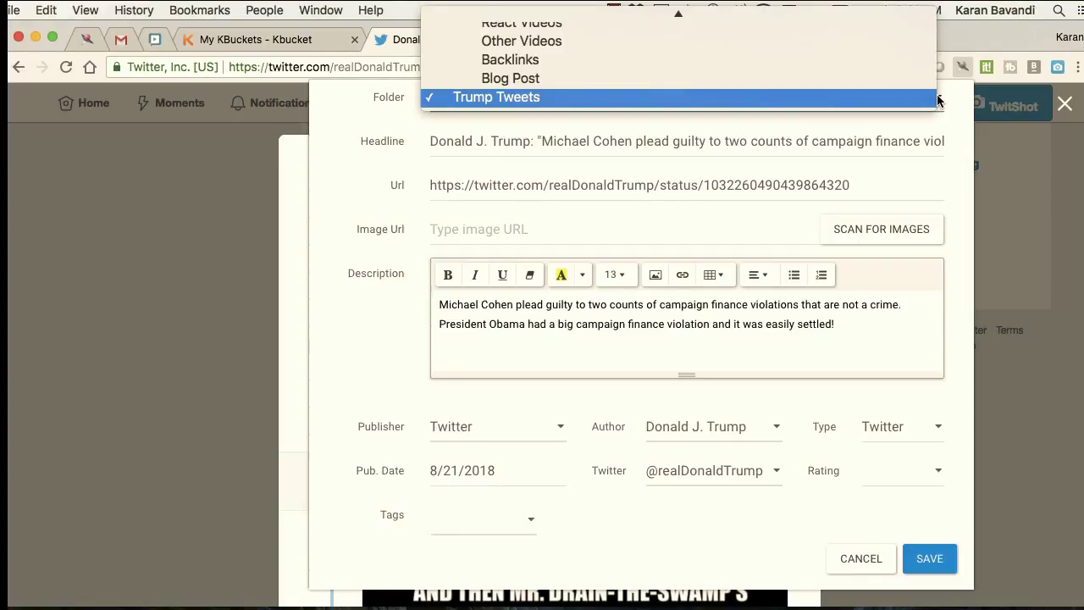
pyautogui.click(877, 102)
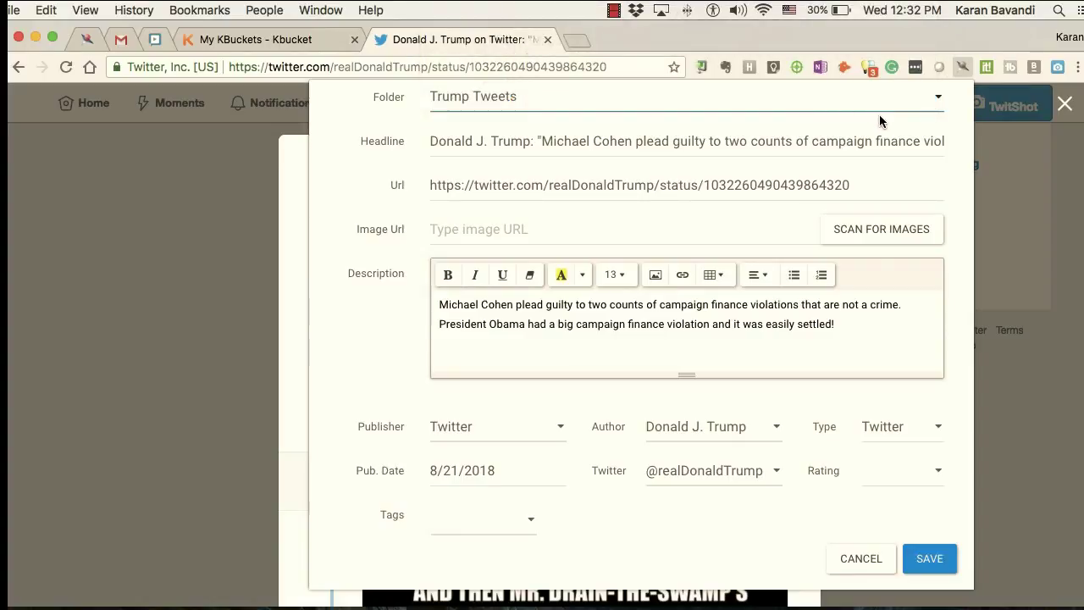
pyautogui.moveTo(430, 140); pyautogui.dragTo(968, 155)
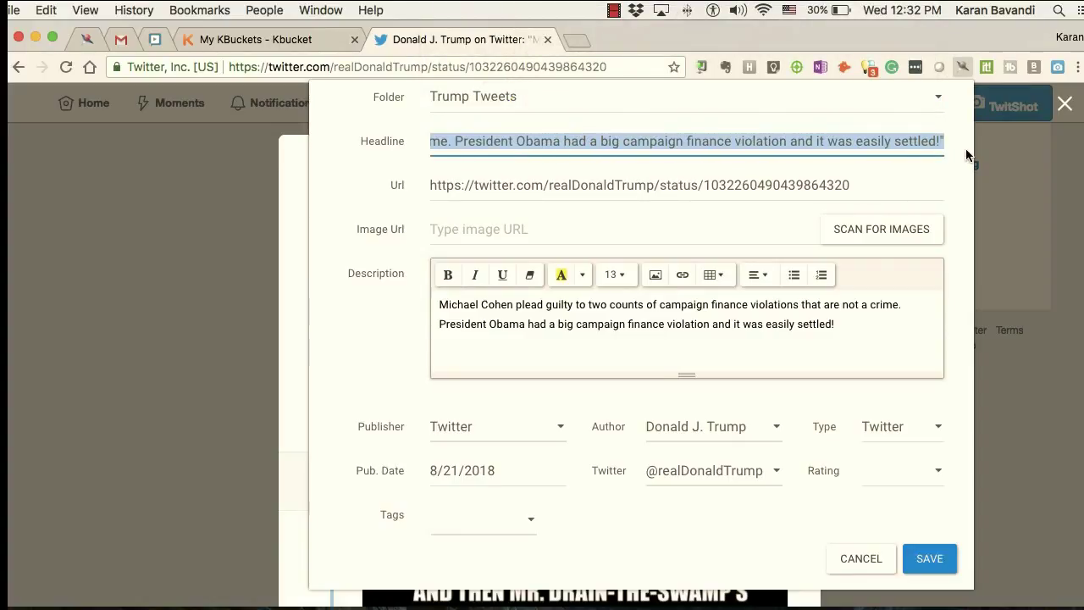
pyautogui.press('BackSpace')
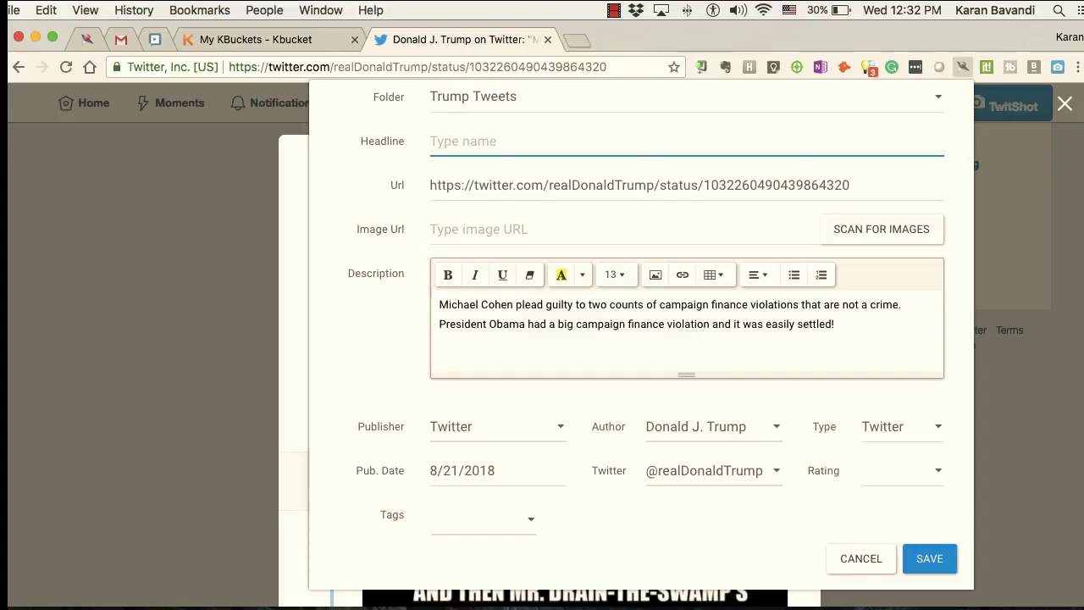
pyautogui.write('C')
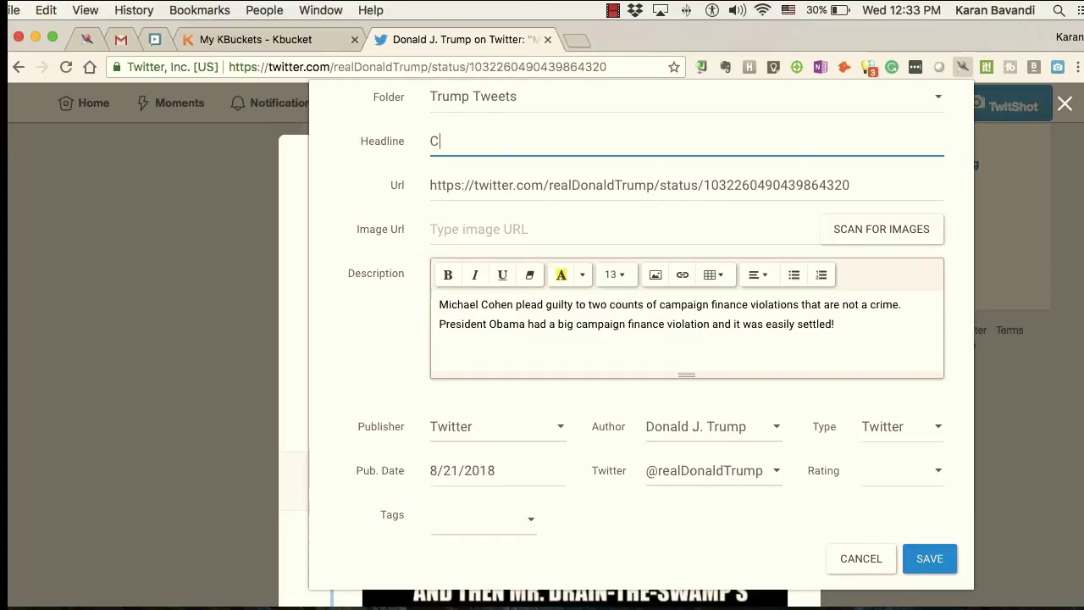
pyautogui.press('BackSpace')
pyautogui.write('What Cohen did is not a crime be')
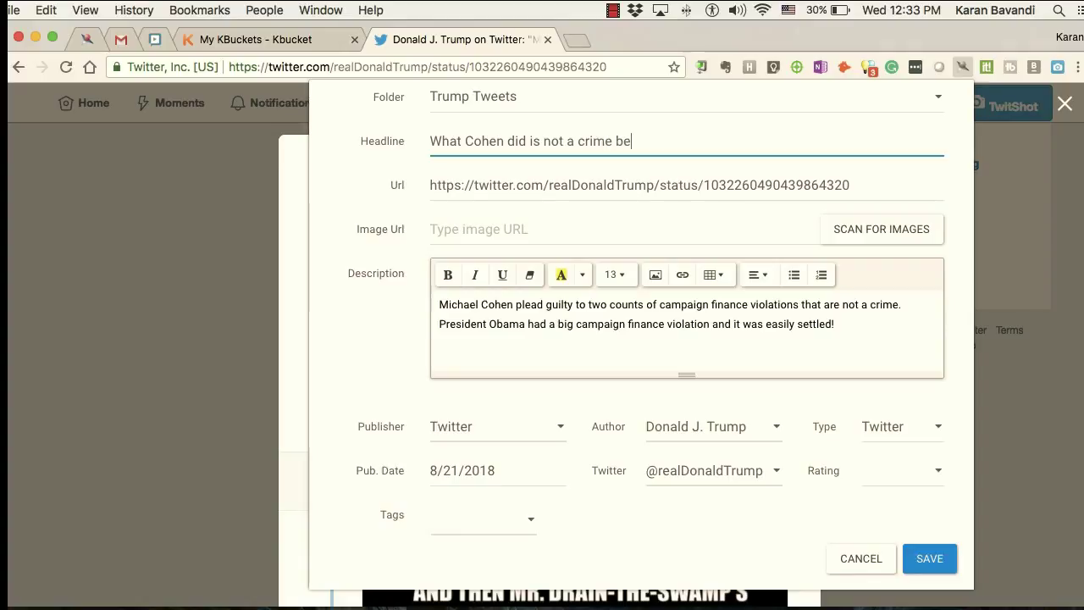
pyautogui.write('cause ')
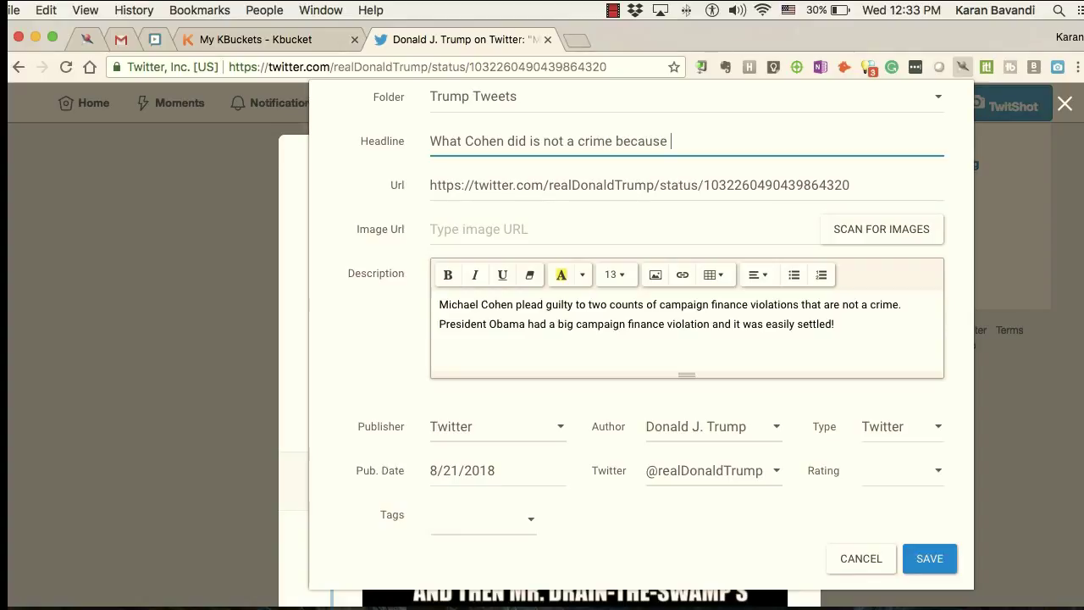
pyautogui.write('Obama did this too!')
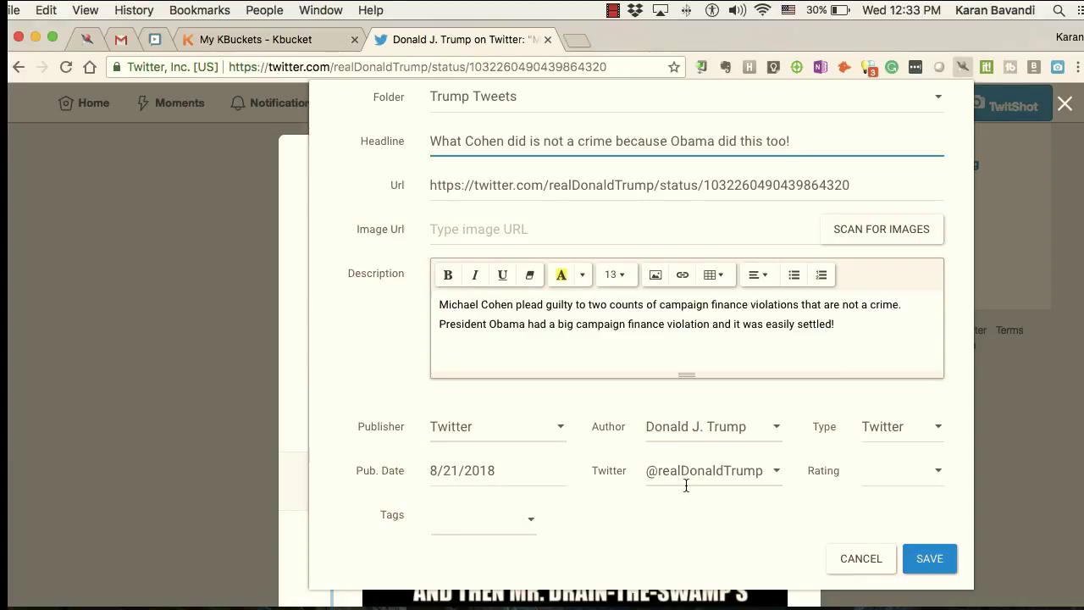
# Step: Keep the type as Twitter and add the existing tags michael cohen and obama
pyautogui.click(938, 427)
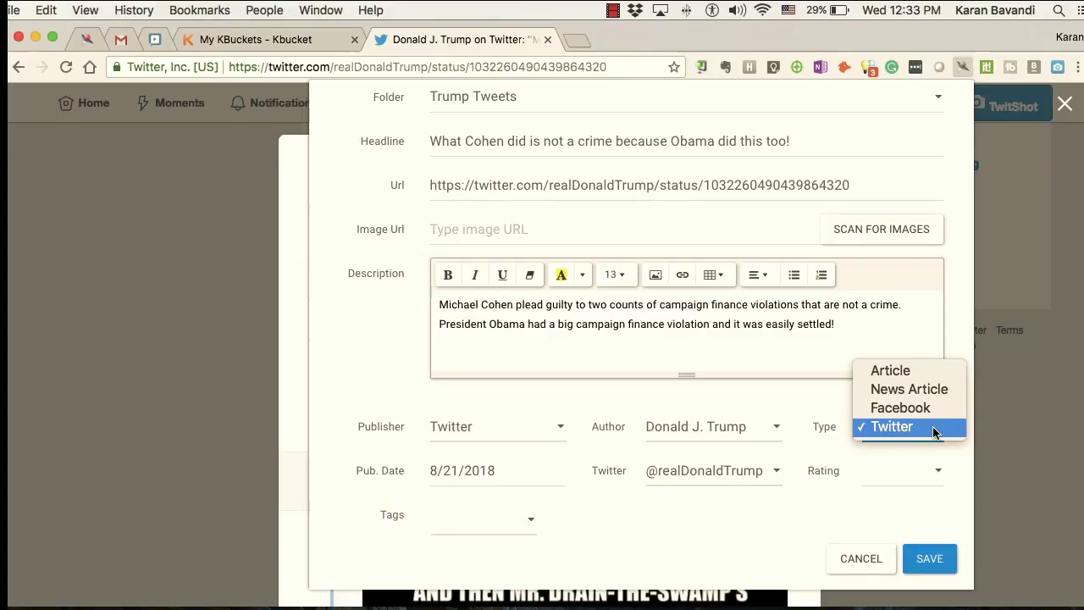
pyautogui.click(892, 428)
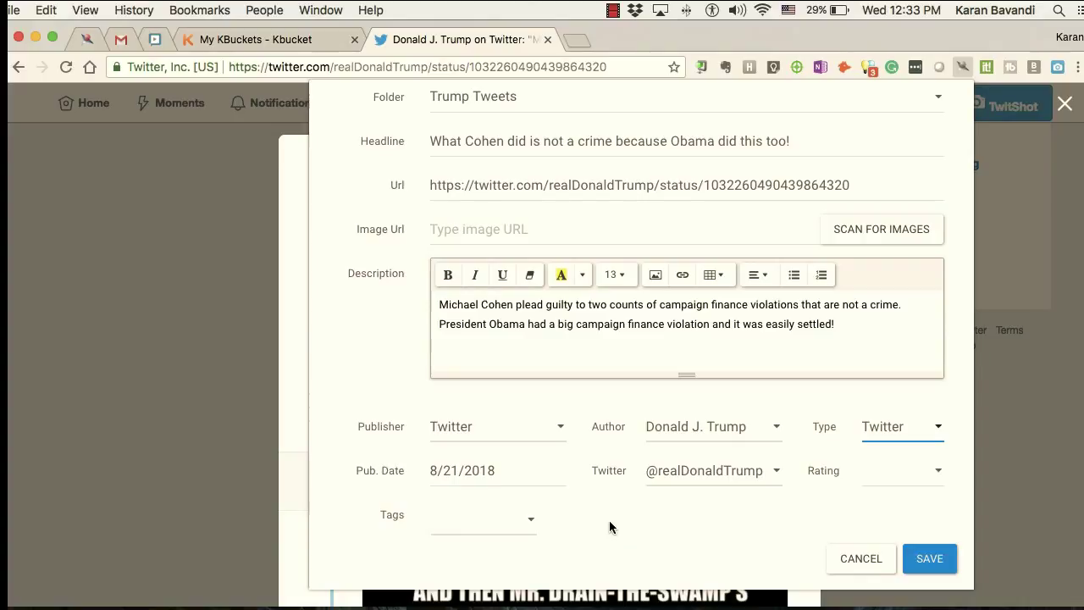
pyautogui.click(530, 520)
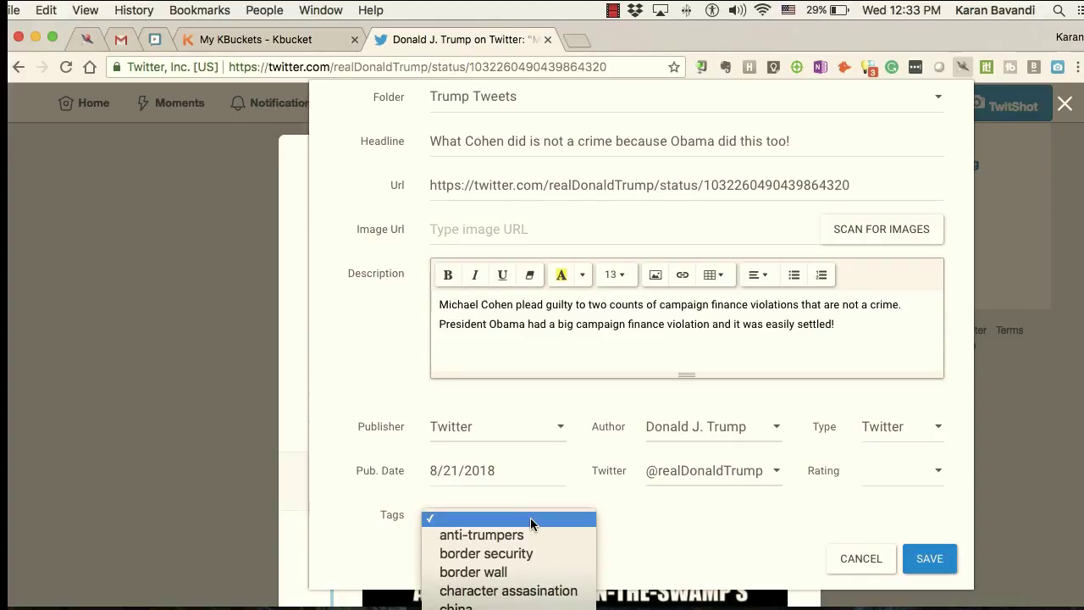
pyautogui.scroll(-5, 532, 524)
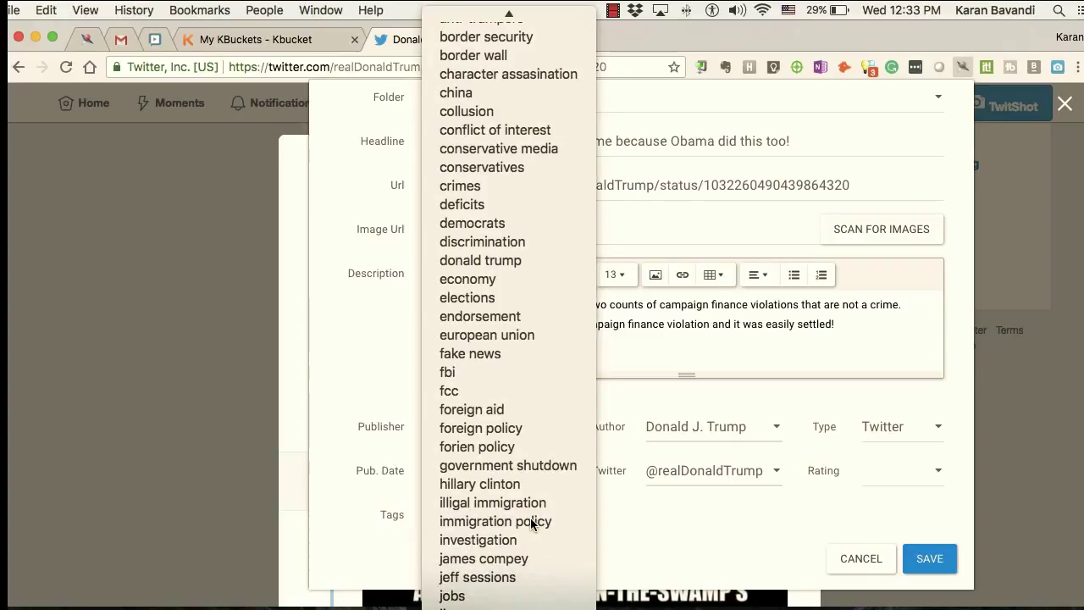
pyautogui.click(475, 603)
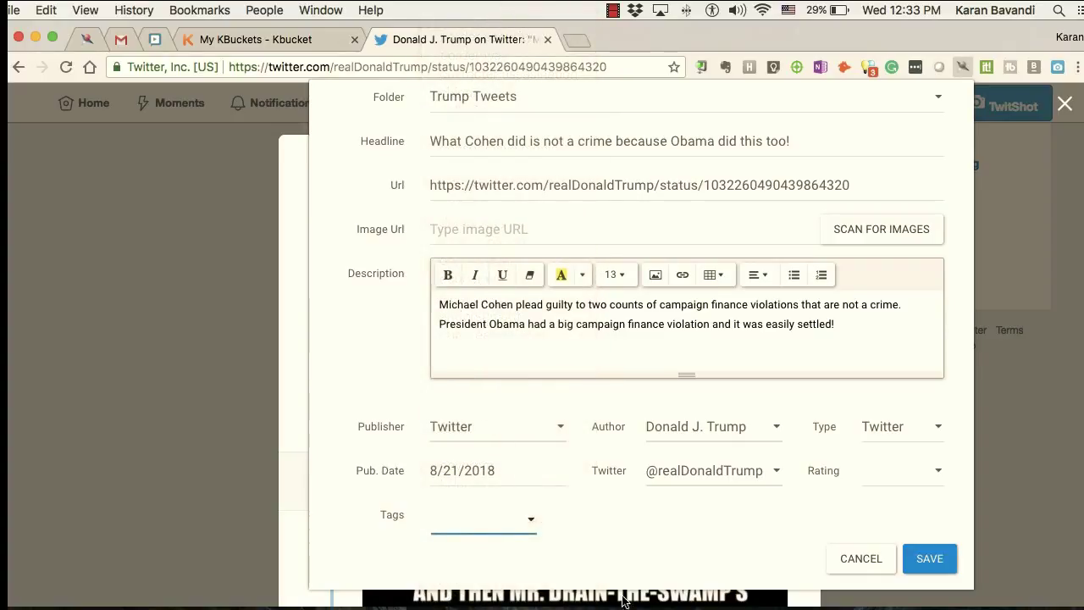
pyautogui.click(606, 525)
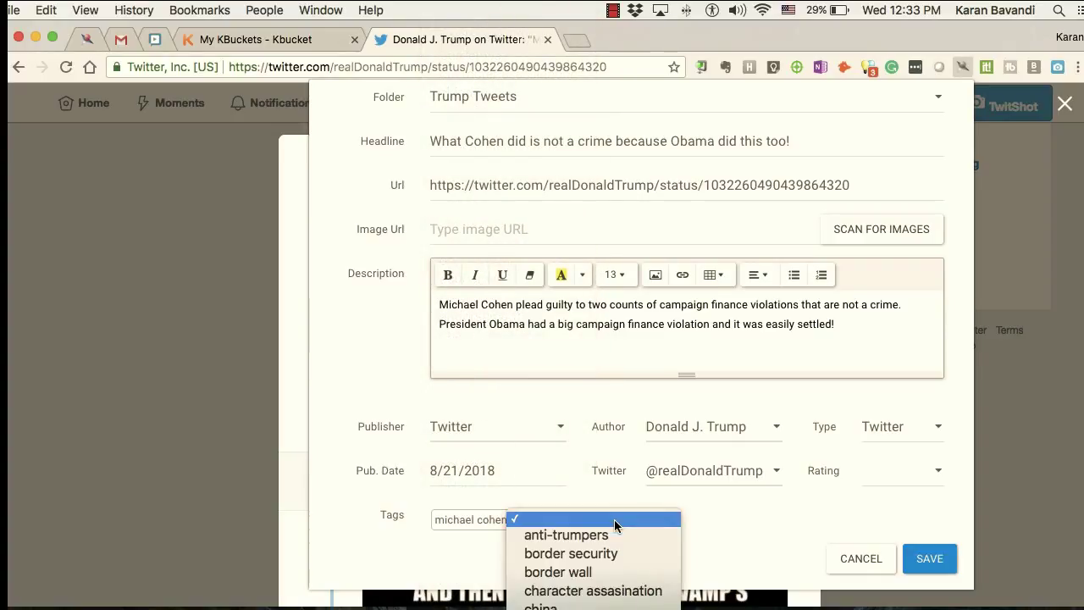
pyautogui.scroll(-5, 614, 524)
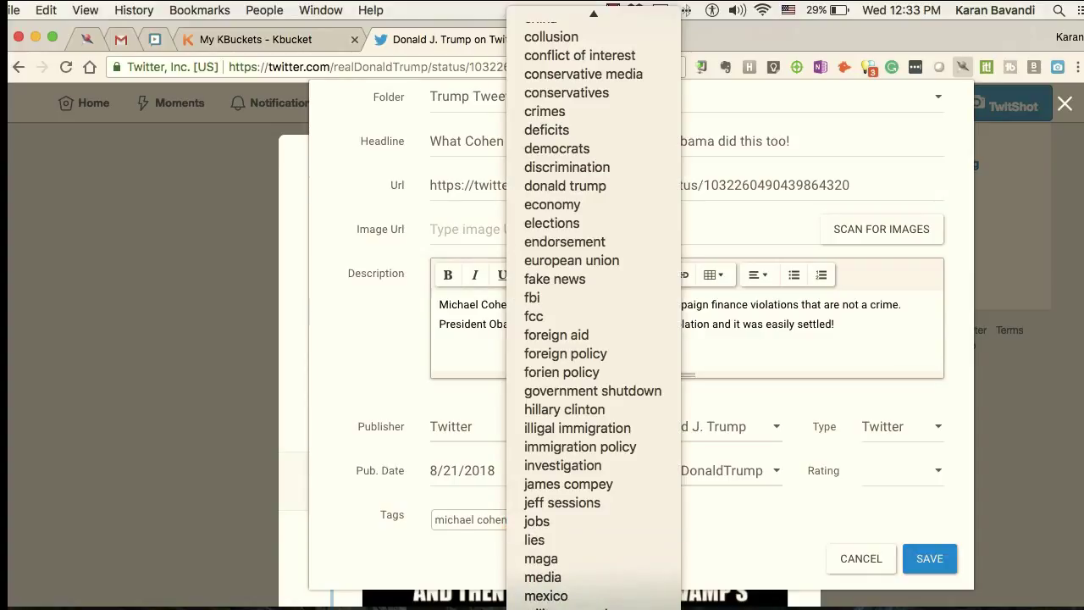
pyautogui.click(593, 593)
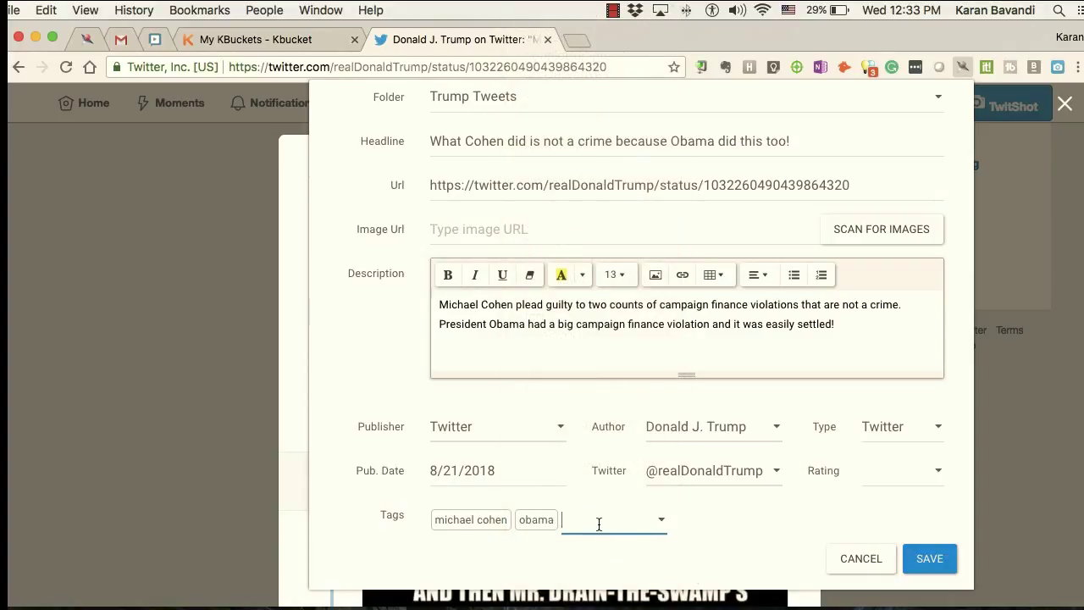
# Step: Add a new 'deflection' tag and save the tweet to Kurator
pyautogui.write('deflection')
pyautogui.press('Return')
pyautogui.click(930, 559)
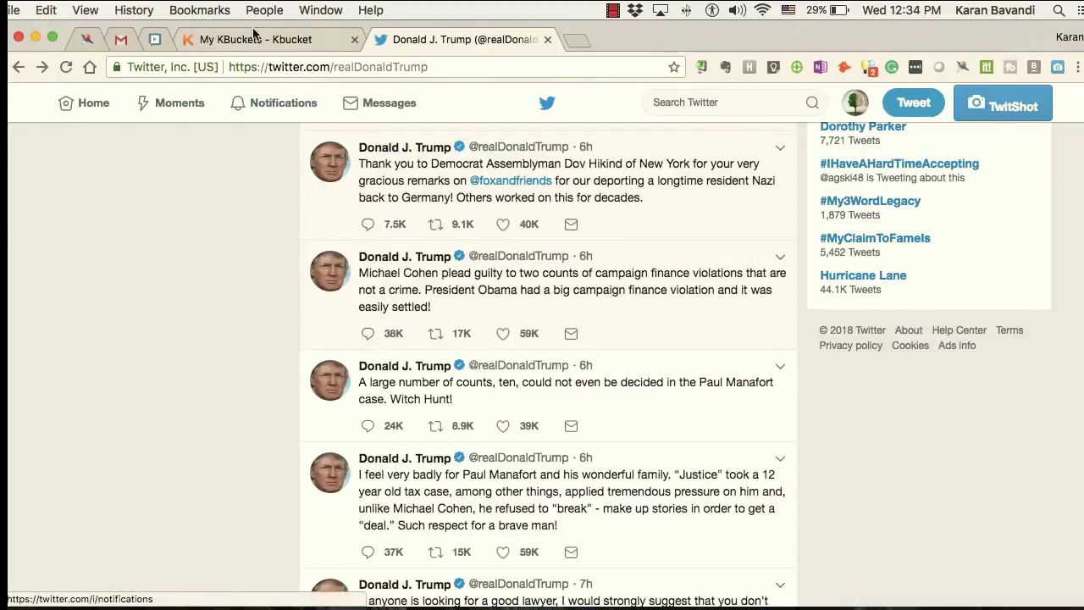
# Step: Review the new entry in the Bookmark Manager's Trump Tweets folder and open its tweet
pyautogui.click(196, 12)
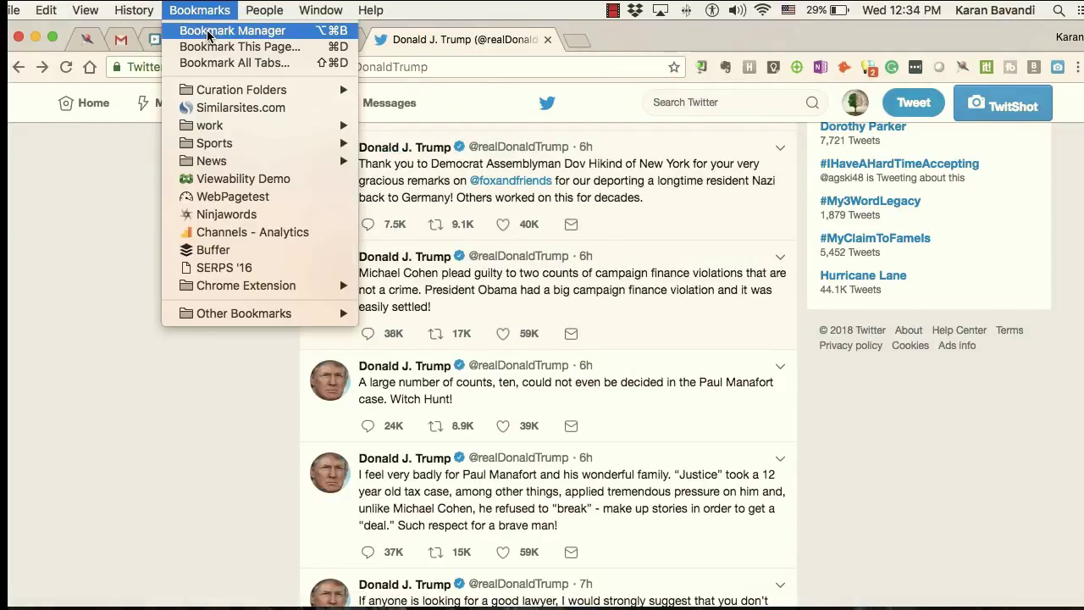
pyautogui.click(207, 31)
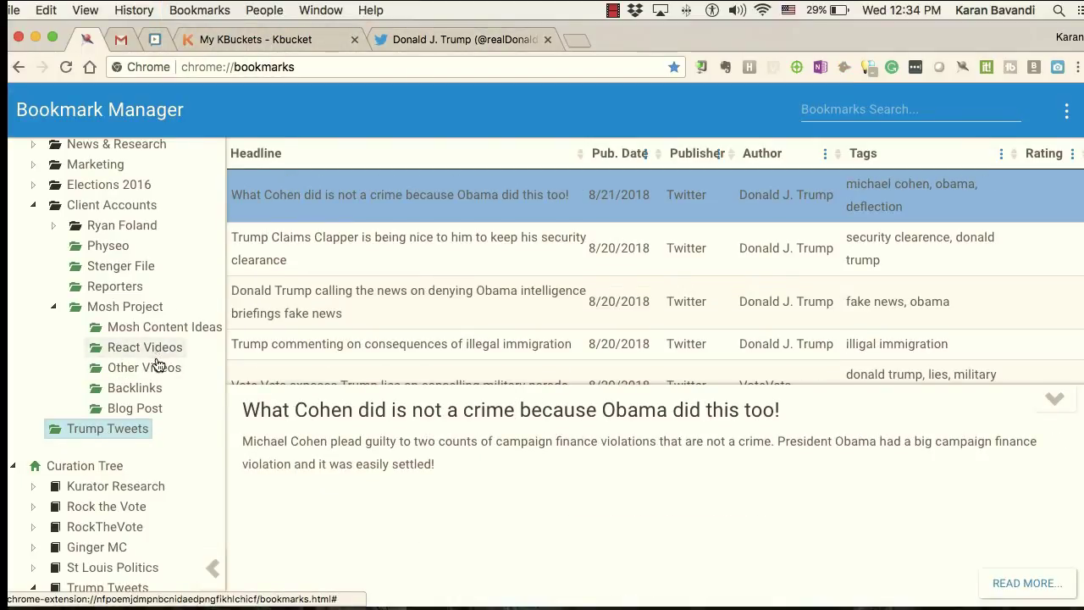
pyautogui.scroll(10, 157, 367)
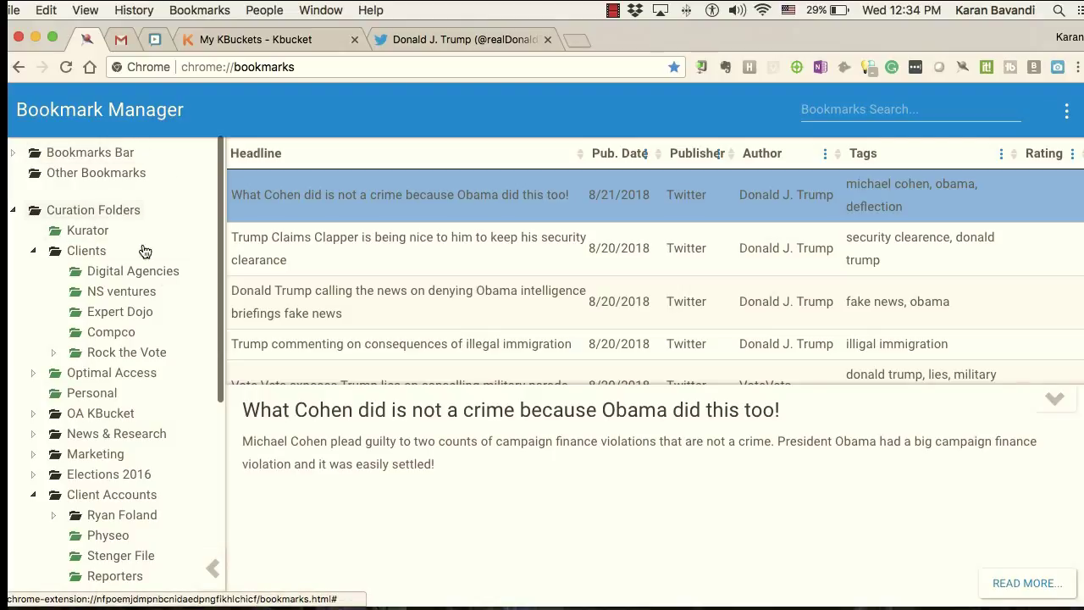
pyautogui.scroll(-1, 413, 337)
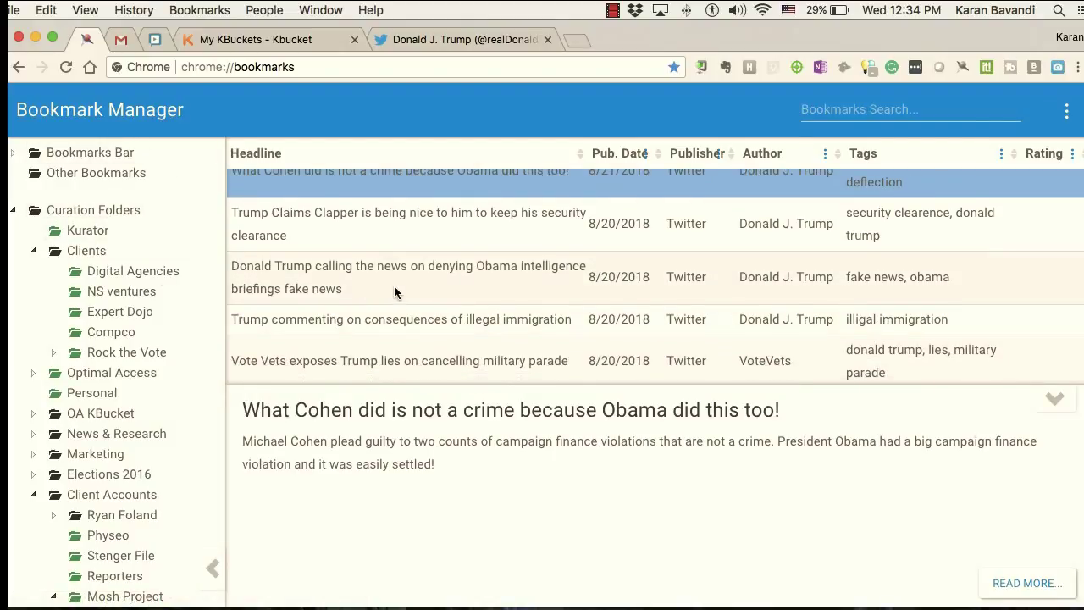
pyautogui.scroll(1, 417, 221)
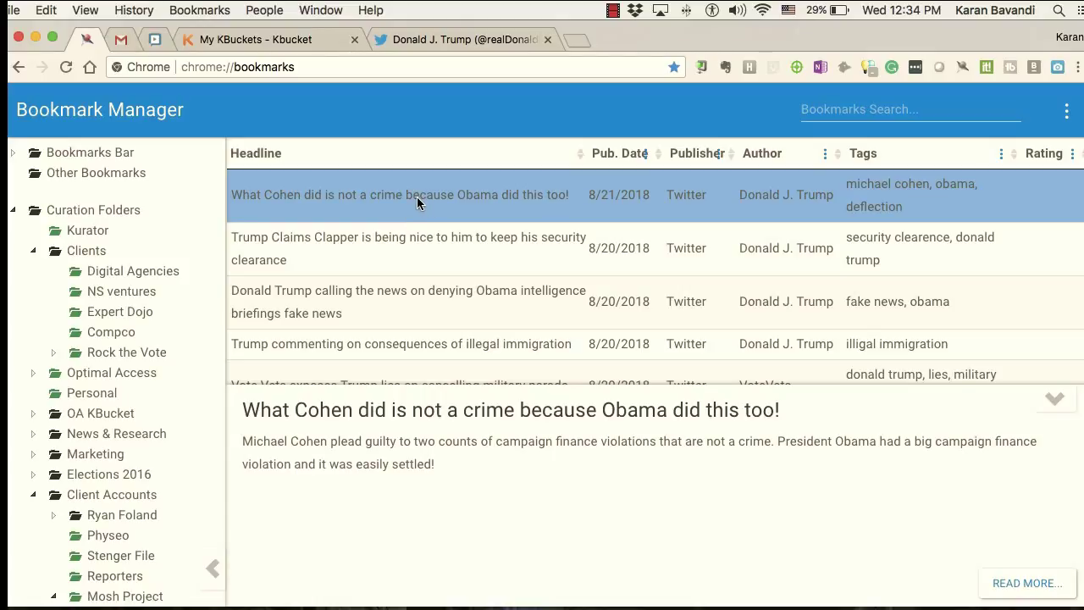
pyautogui.doubleClick(395, 197)
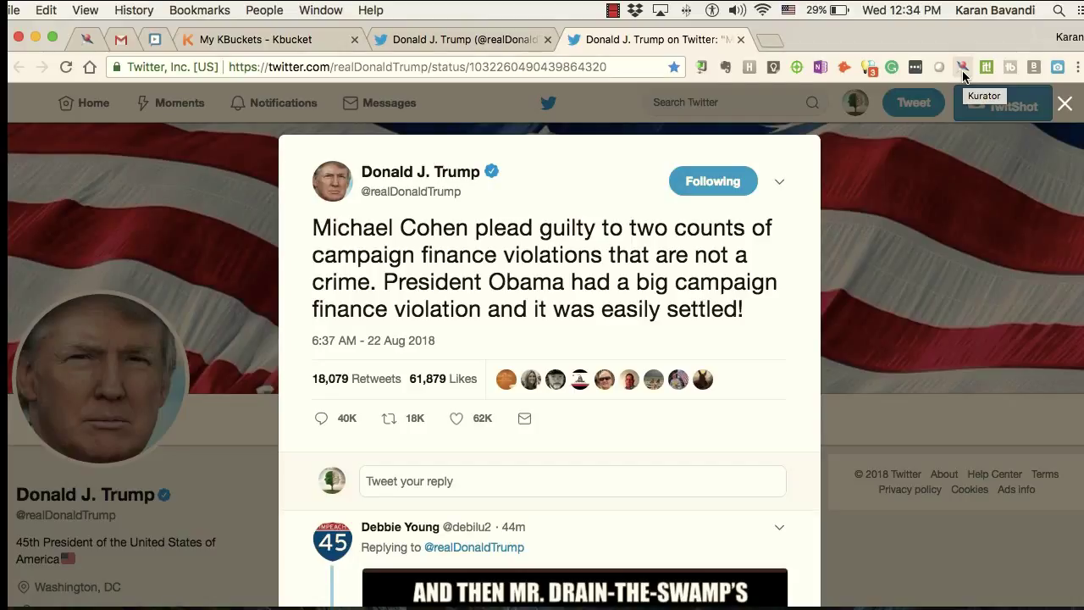
# Step: Reopen Kurator's form on the tweet, try Scan for Images, and start an image address
pyautogui.click(963, 67)
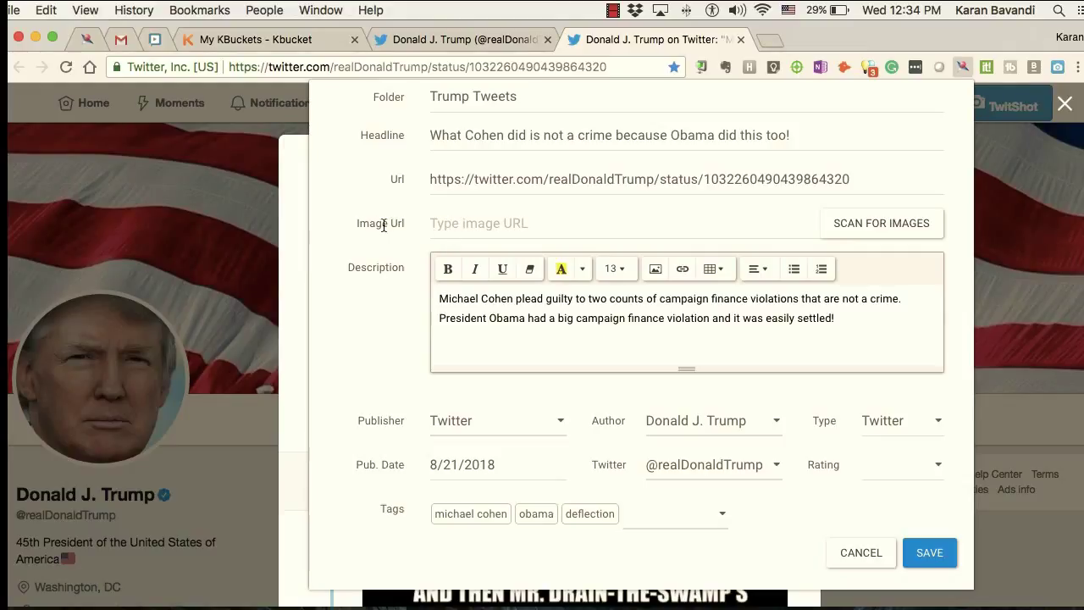
pyautogui.click(884, 227)
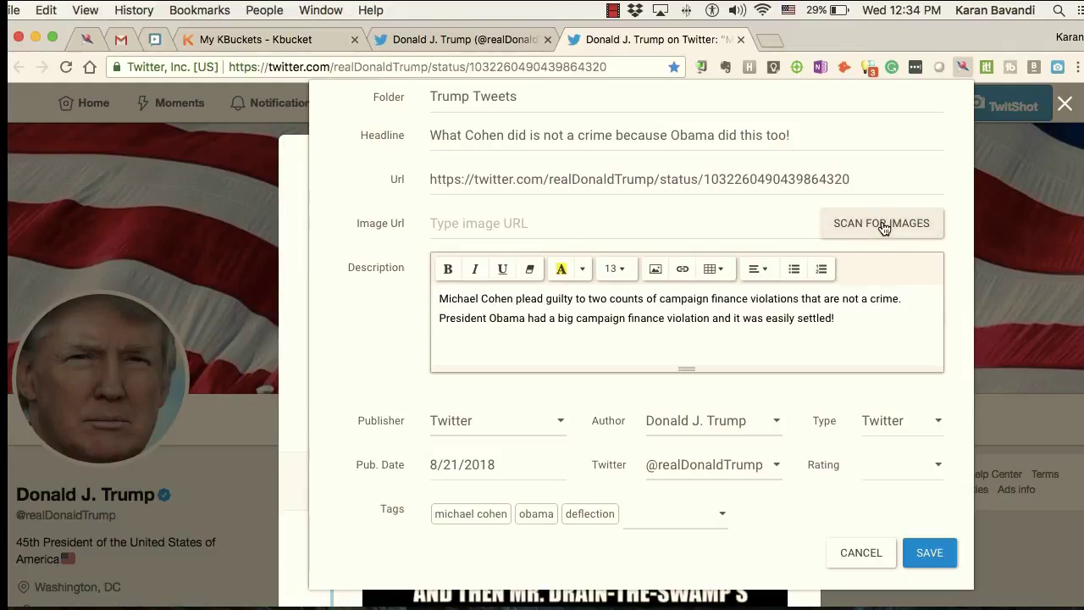
pyautogui.click(457, 226)
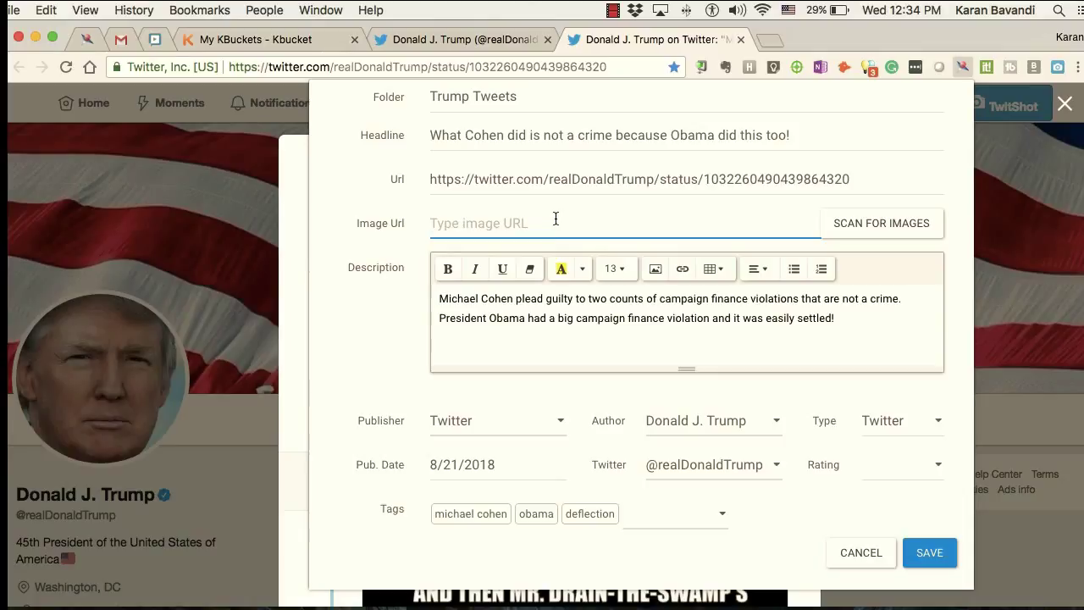
# Step: Save the bookmark, then open the reply's 'On the same day!' meme image in a new tab
pyautogui.click(289, 293)
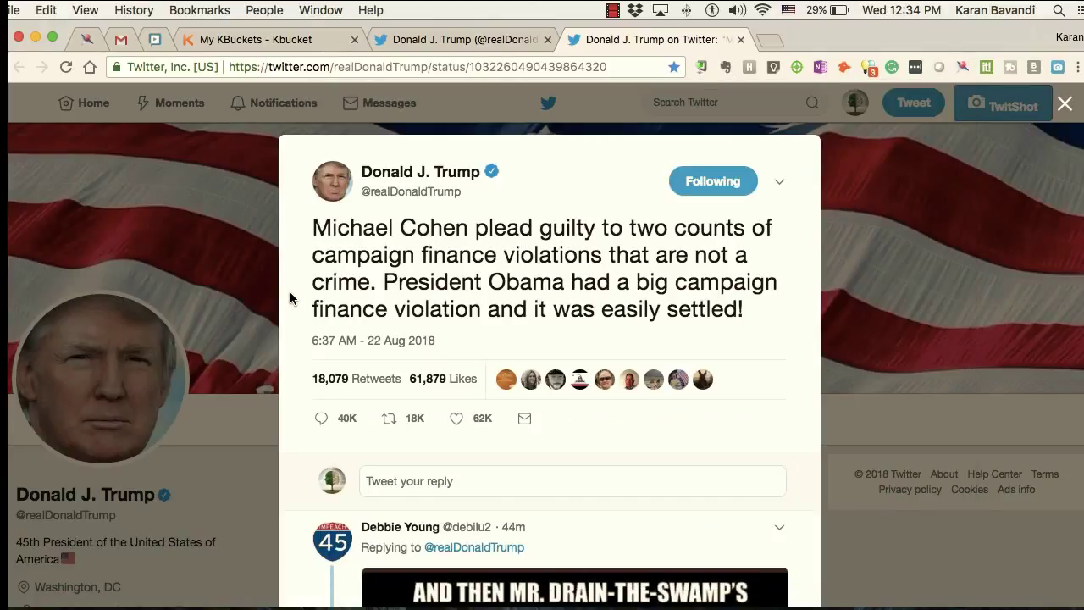
pyautogui.scroll(-2, 495, 424)
pyautogui.scroll(-5, 495, 423)
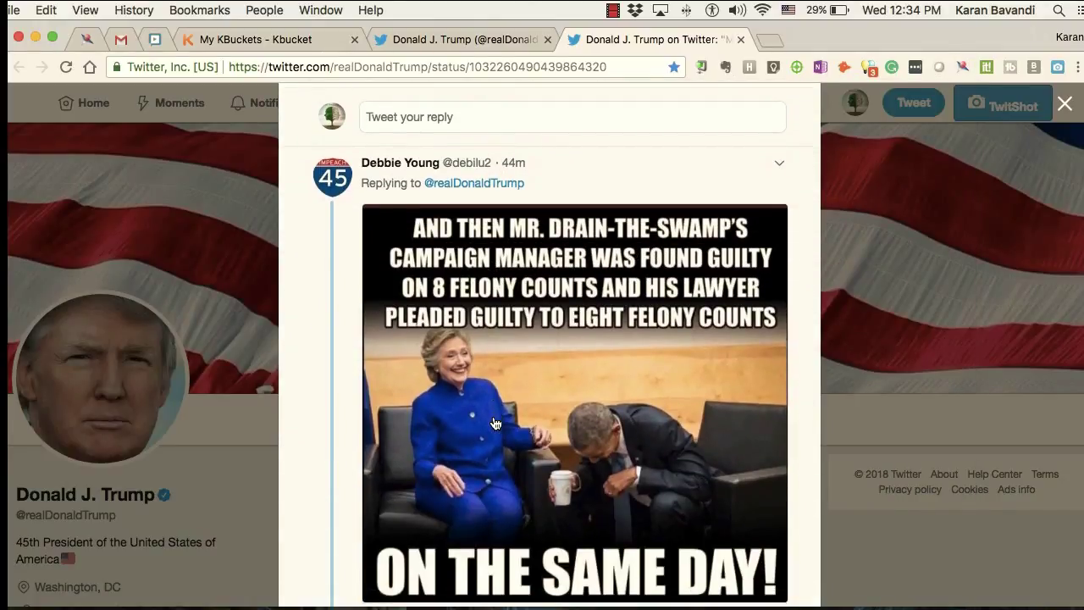
pyautogui.scroll(-7, 505, 421)
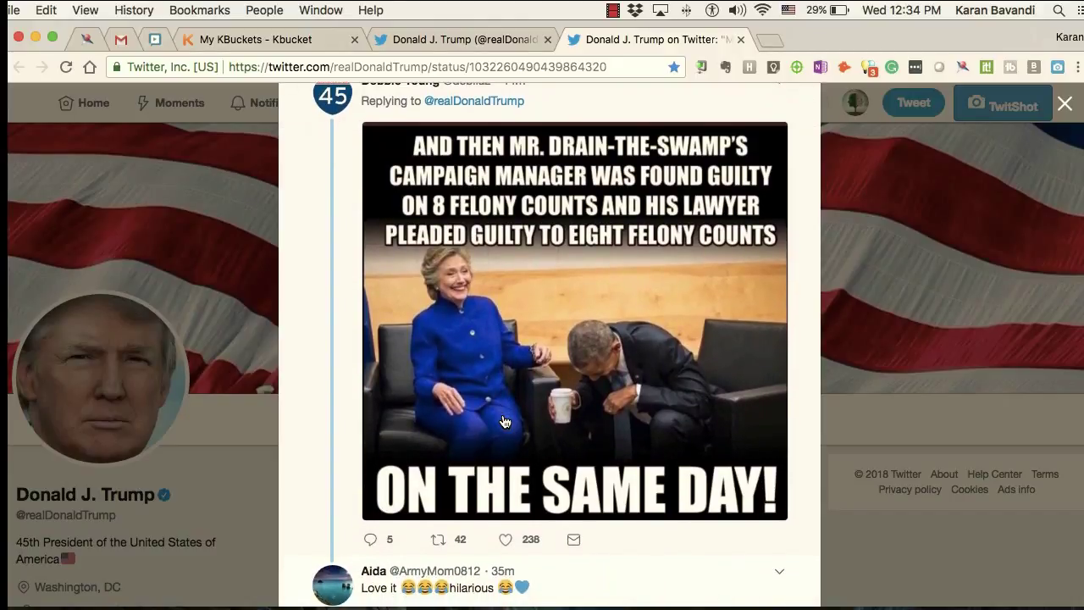
pyautogui.scroll(6, 503, 421)
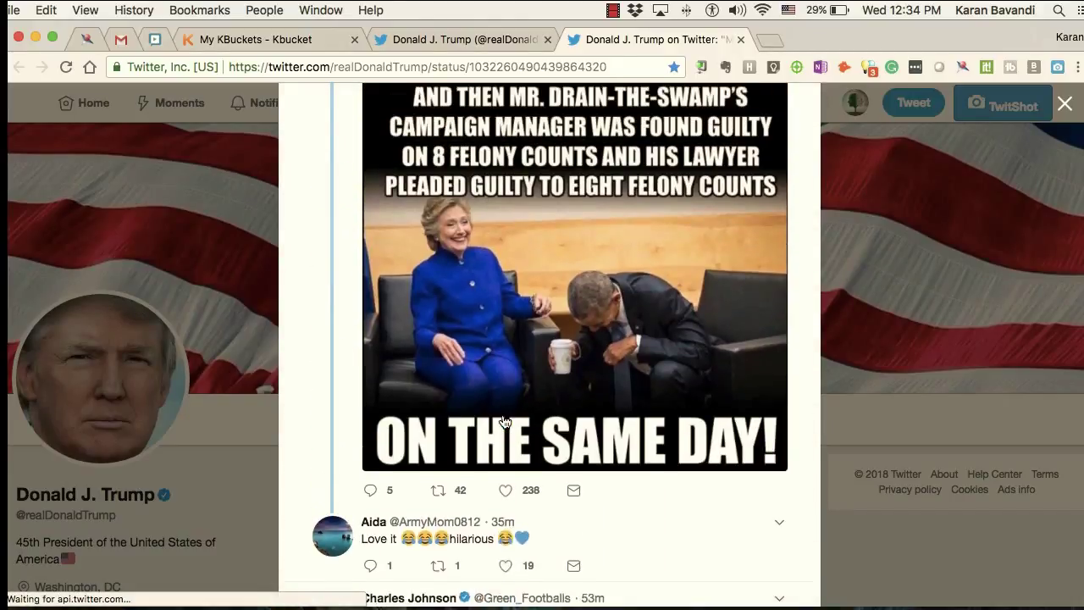
pyautogui.rightClick(538, 294)
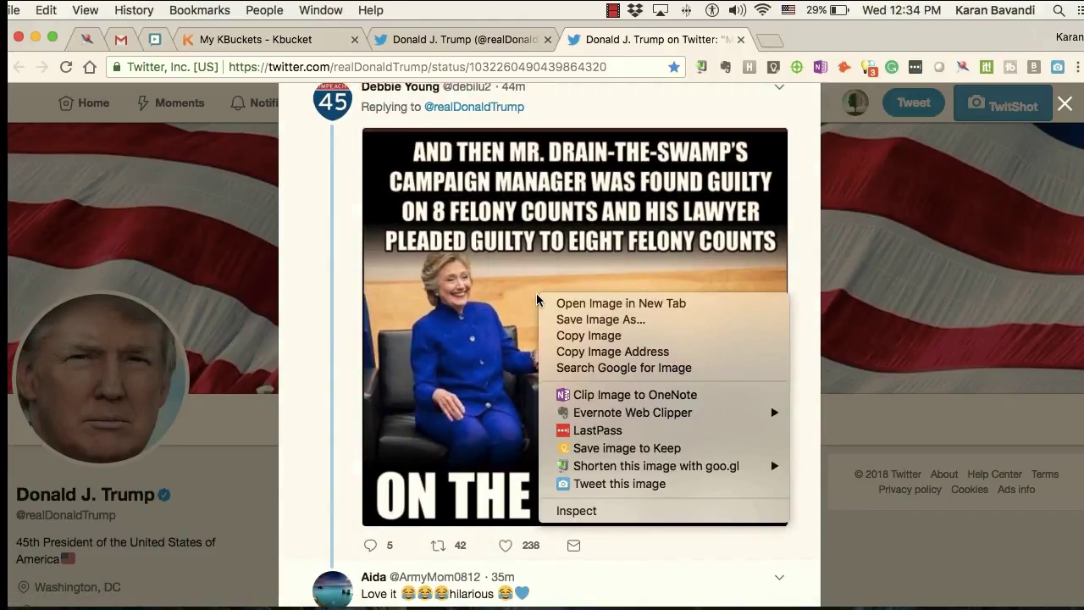
pyautogui.click(594, 303)
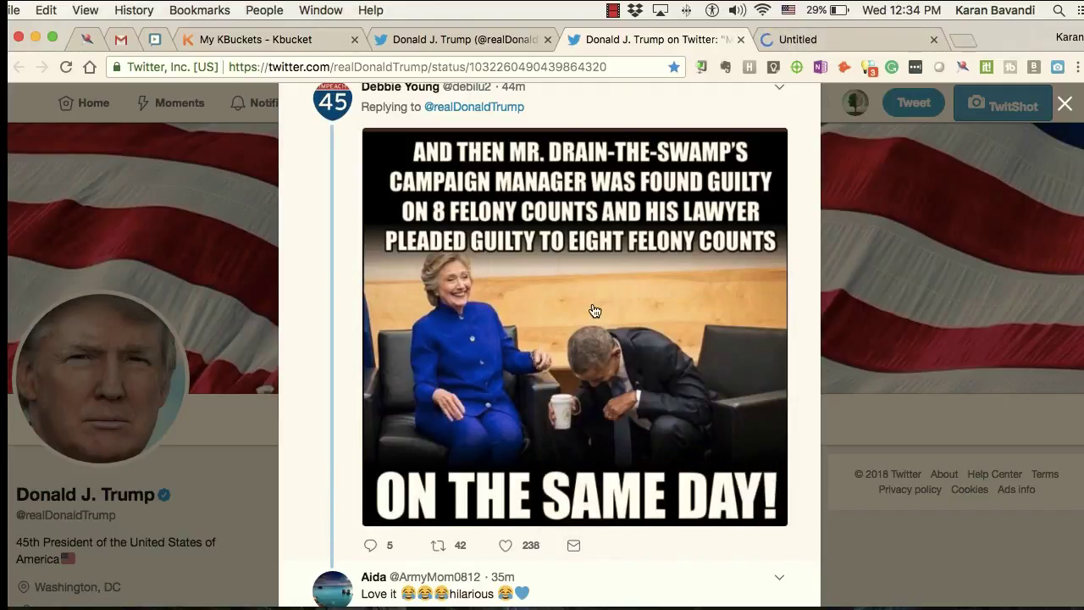
# Step: View the meme image and its address, then return to the tweet page and dismiss Kurator
pyautogui.click(763, 44)
pyautogui.click(485, 69)
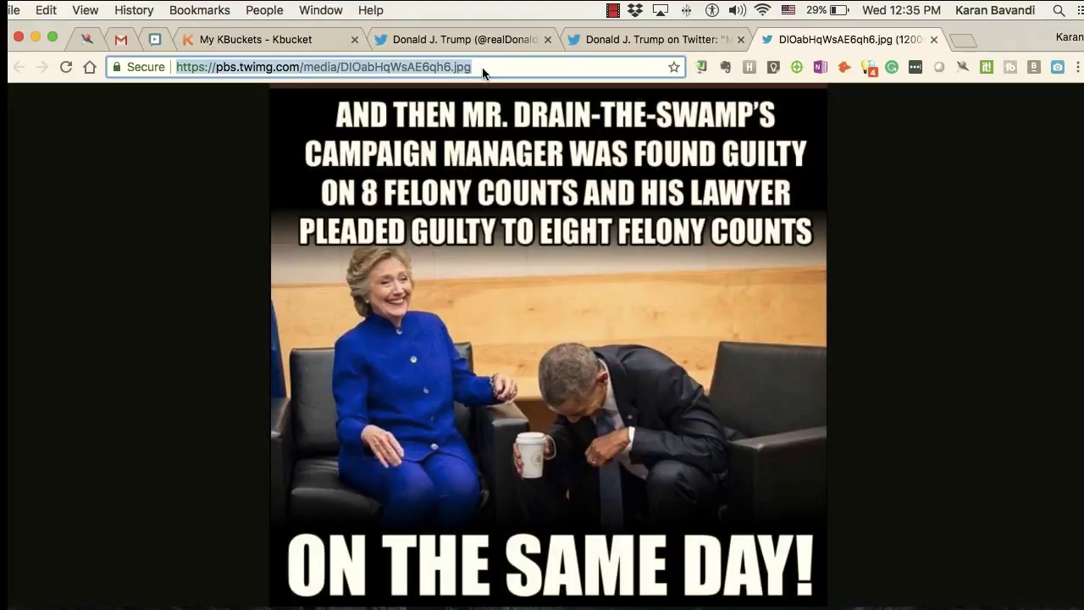
pyautogui.click(666, 39)
pyautogui.click(963, 66)
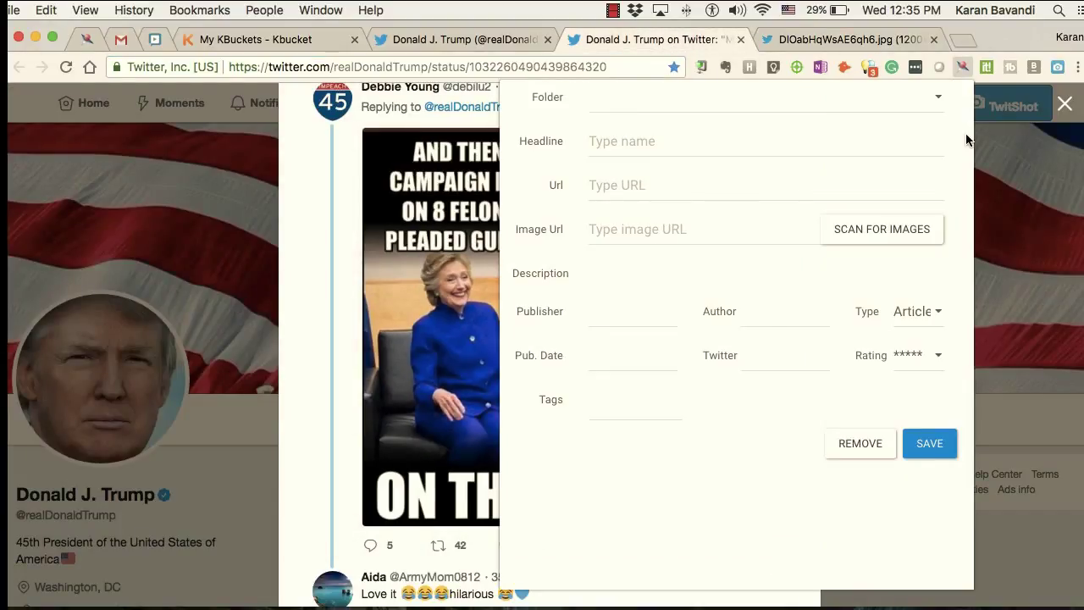
pyautogui.press('Escape')
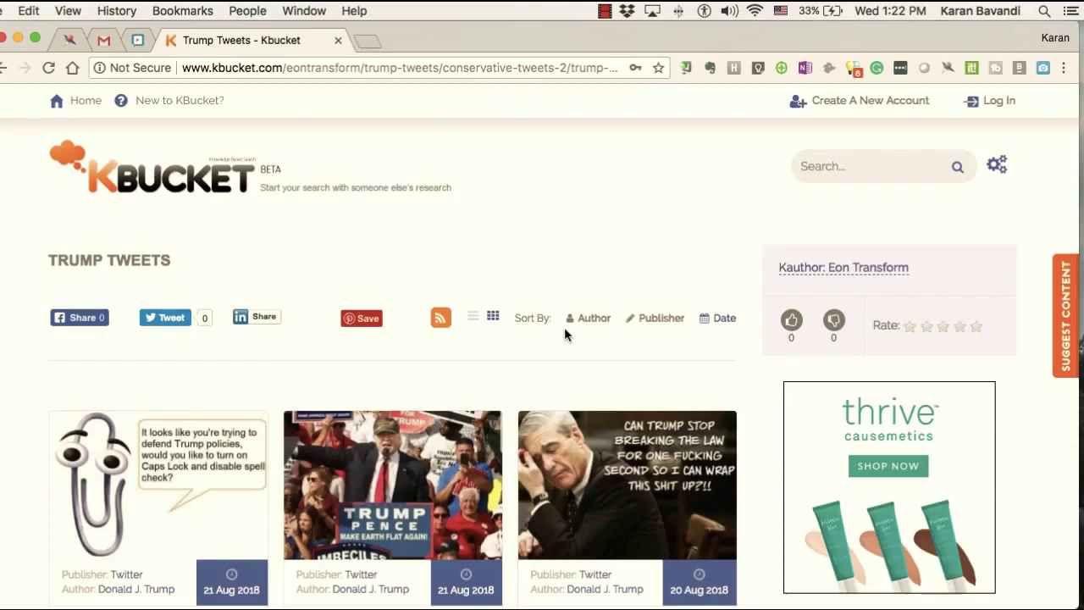
pyautogui.scroll(-3, 565, 327)
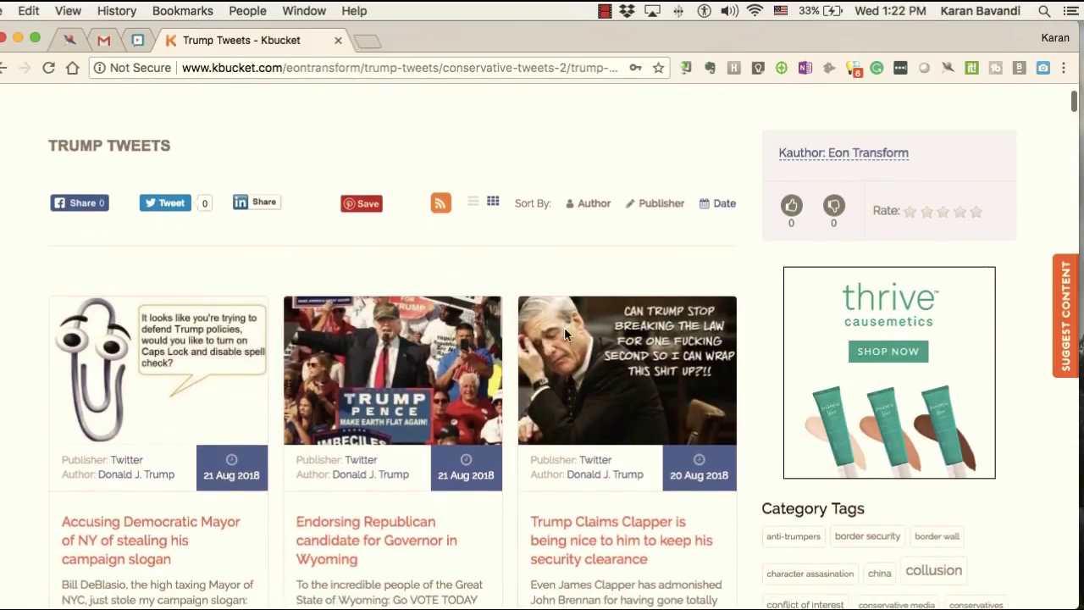
pyautogui.scroll(-2, 410, 404)
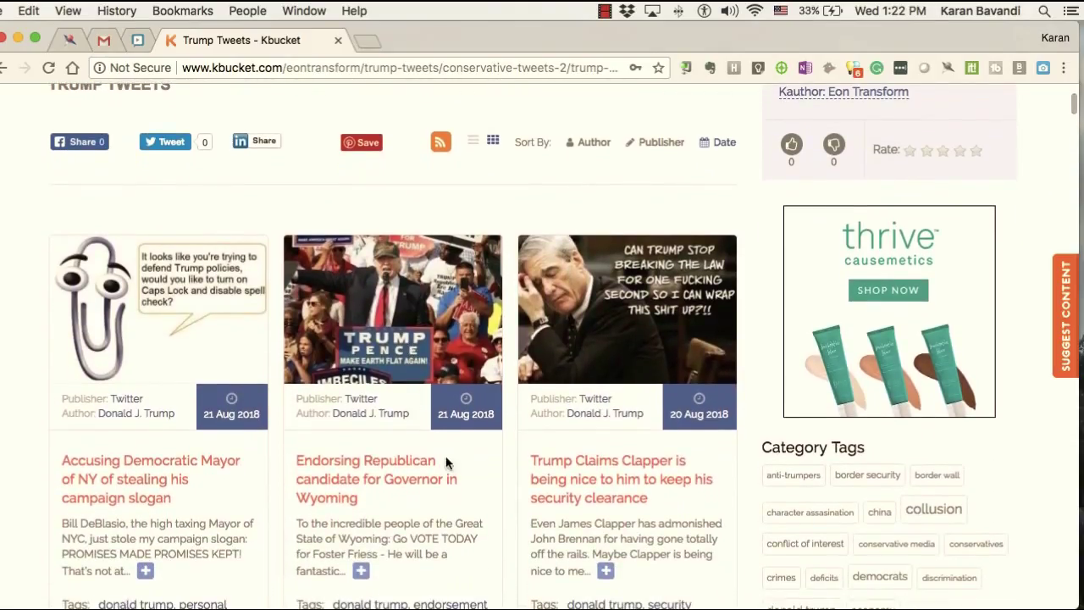
pyautogui.scroll(-2, 382, 481)
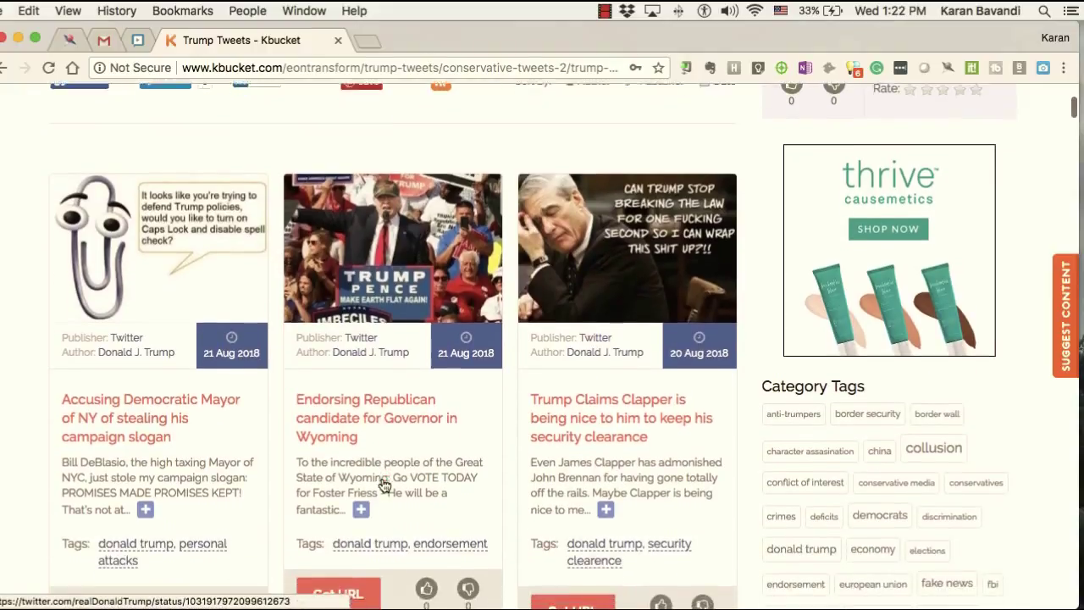
pyautogui.scroll(-12, 382, 481)
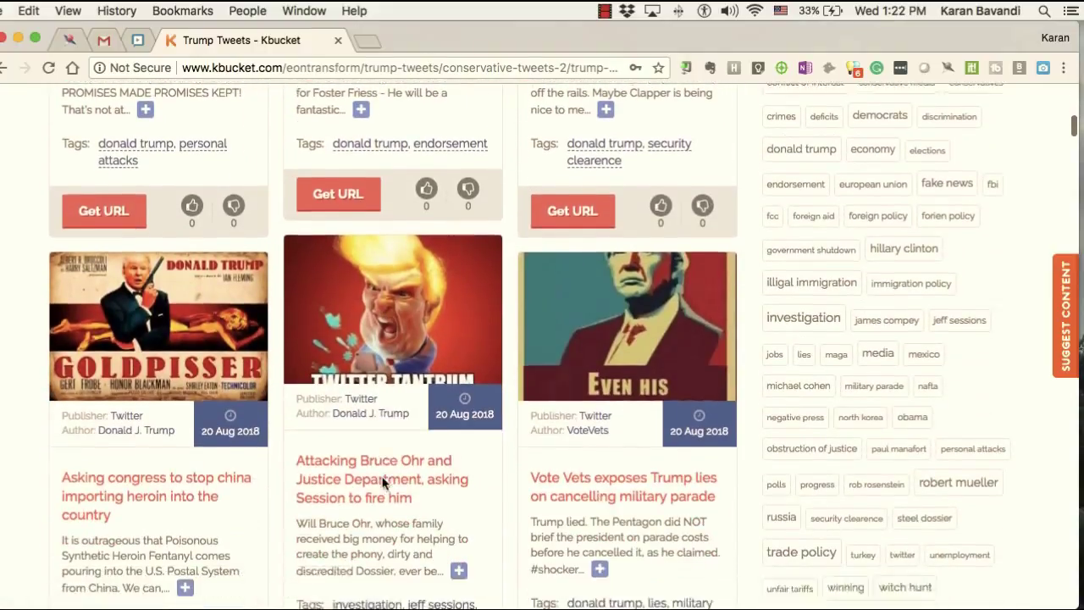
pyautogui.scroll(-13, 383, 481)
pyautogui.scroll(7, 383, 482)
pyautogui.scroll(16, 382, 481)
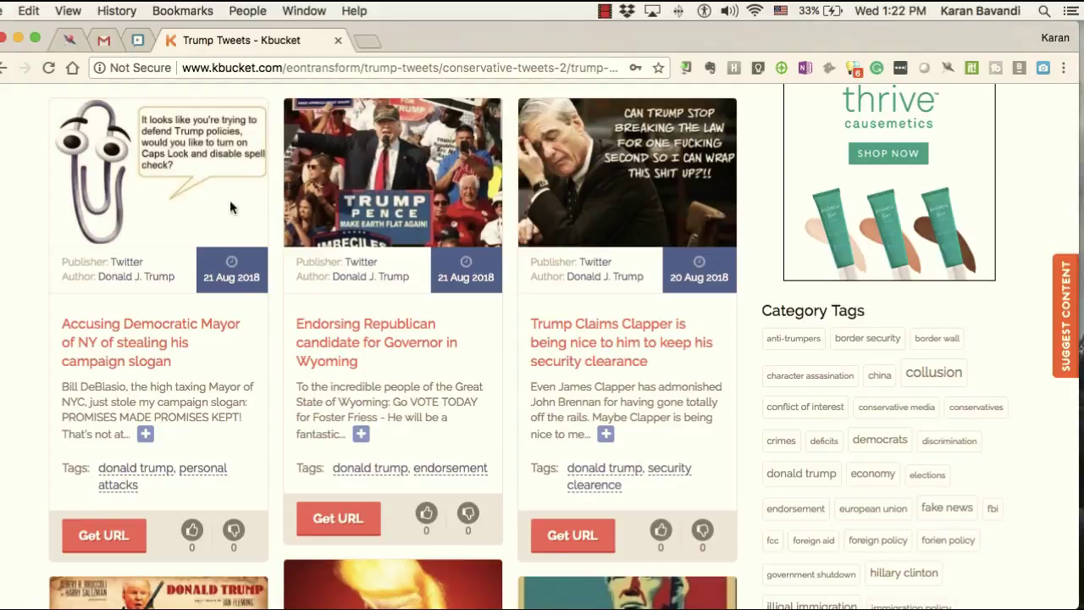
pyautogui.scroll(2, 139, 196)
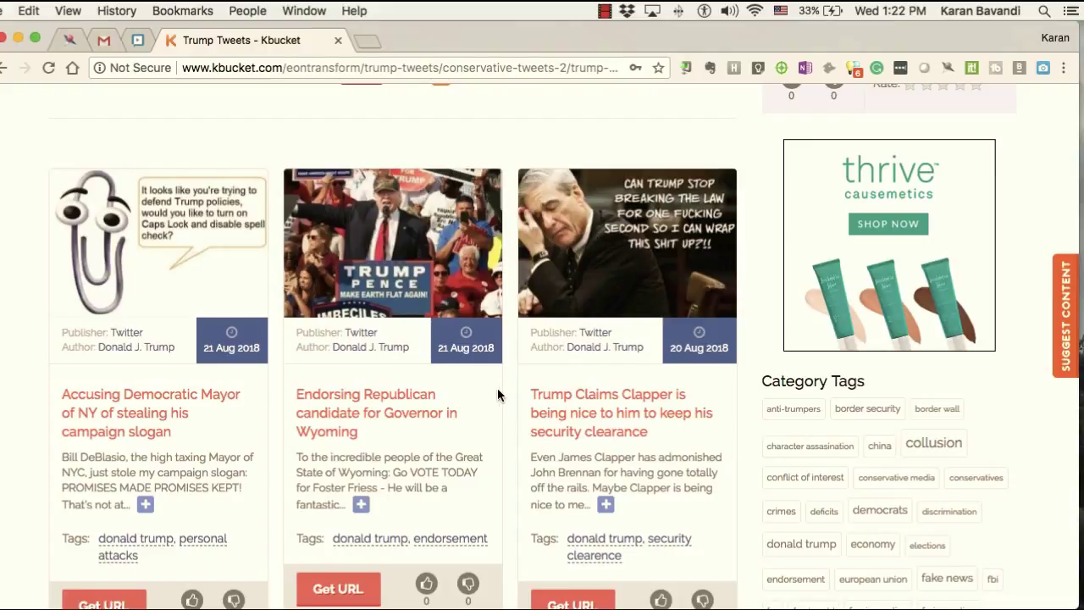
pyautogui.scroll(-10, 498, 393)
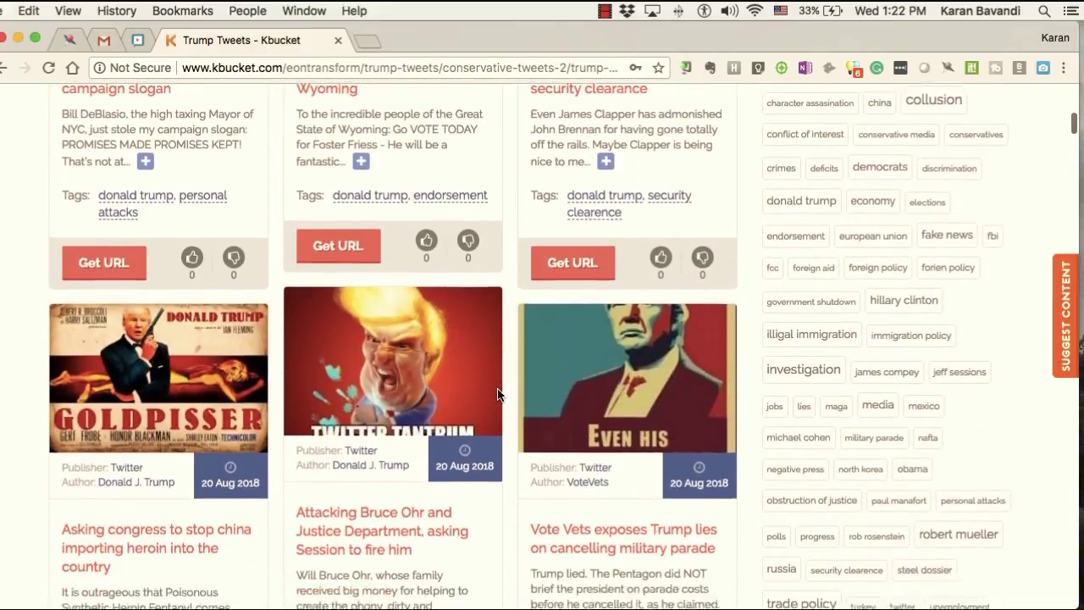
pyautogui.scroll(-2, 499, 393)
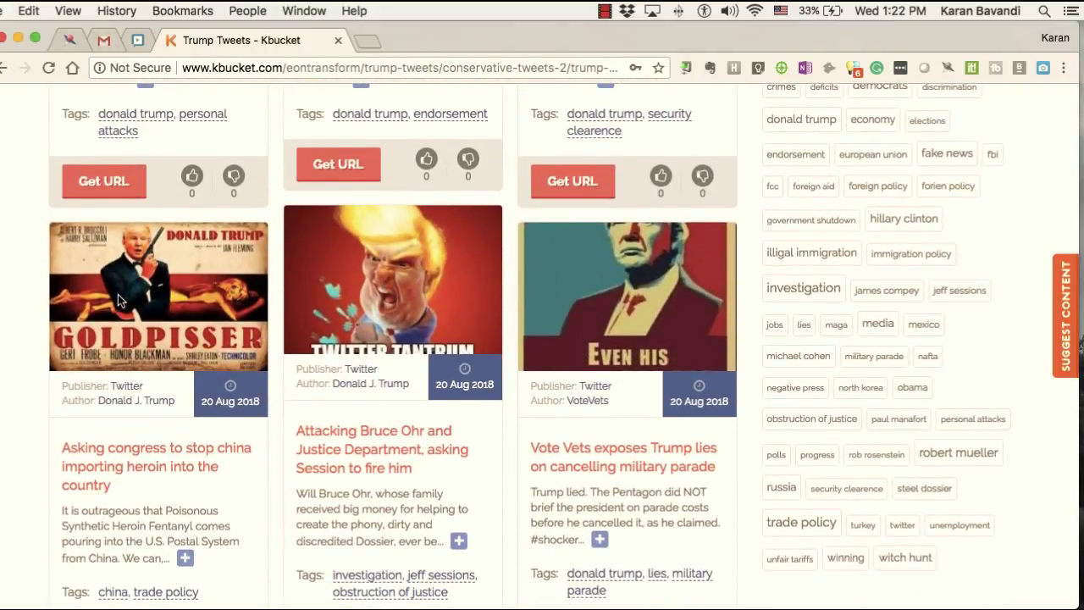
pyautogui.scroll(12, 118, 294)
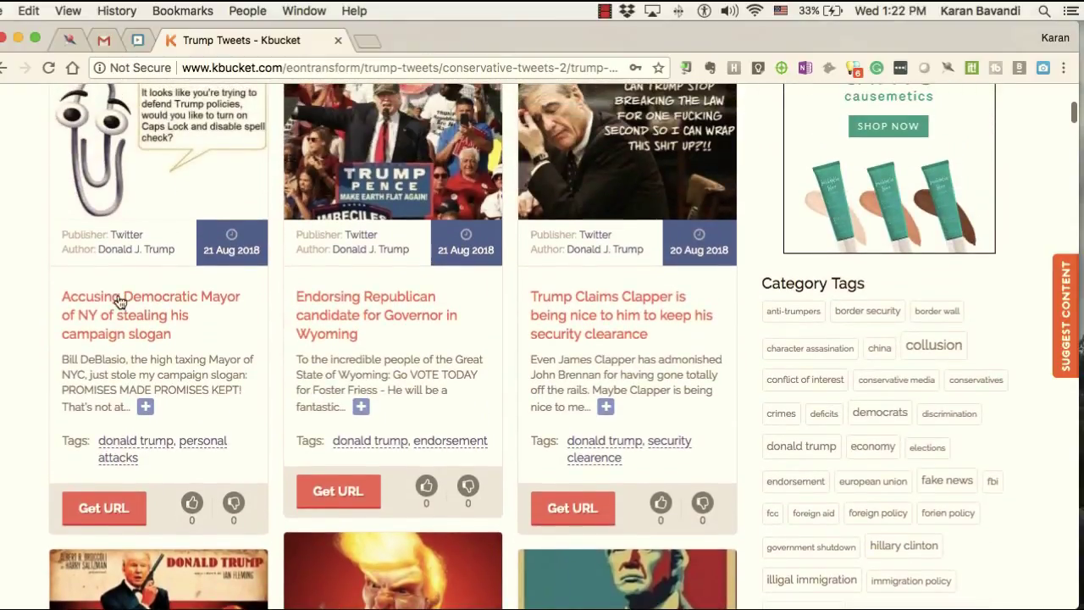
pyautogui.scroll(6, 120, 302)
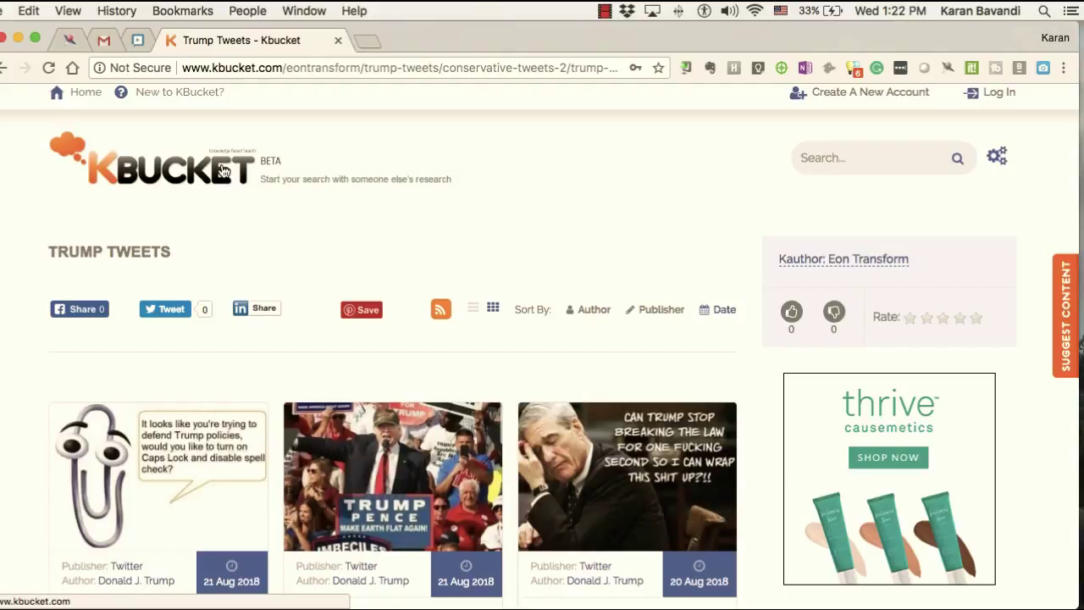
# Step: Sign in to KBucket with Twitter via Create A New Account and open My Kbuckets
pyautogui.click(190, 177)
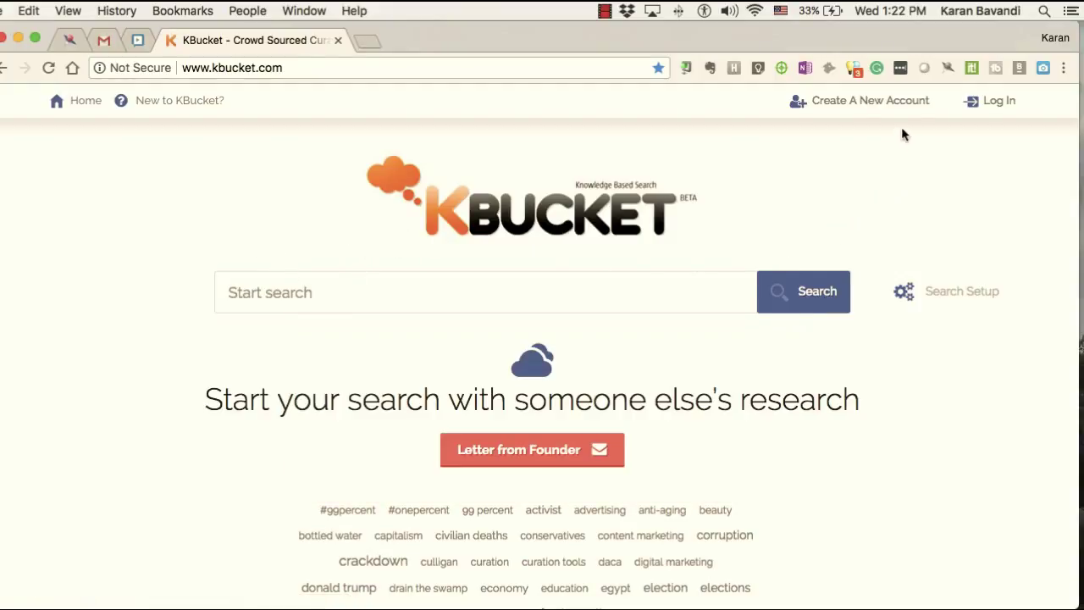
pyautogui.click(868, 103)
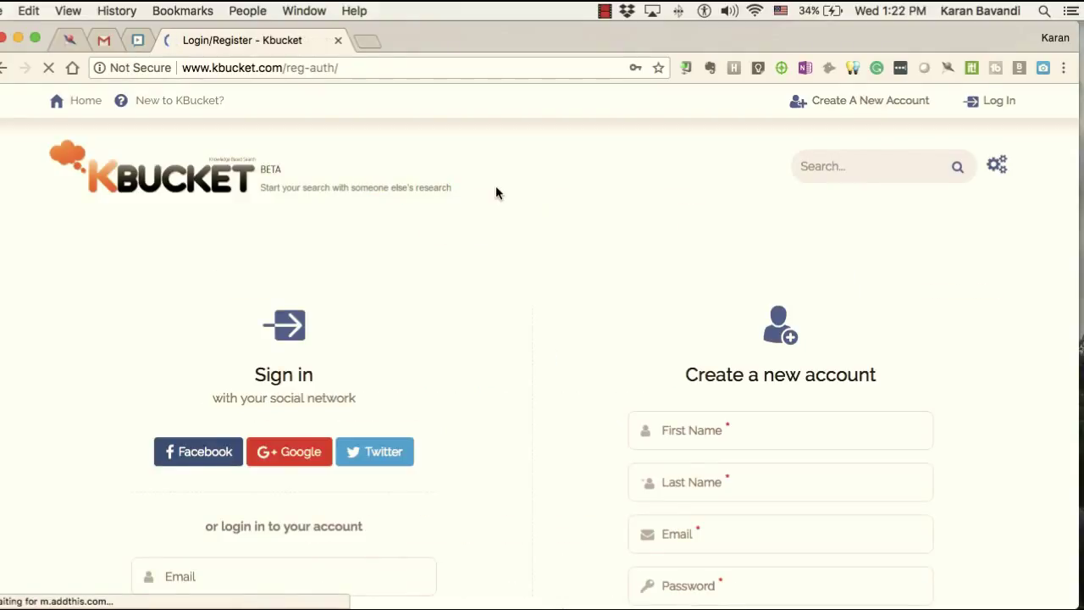
pyautogui.click(373, 455)
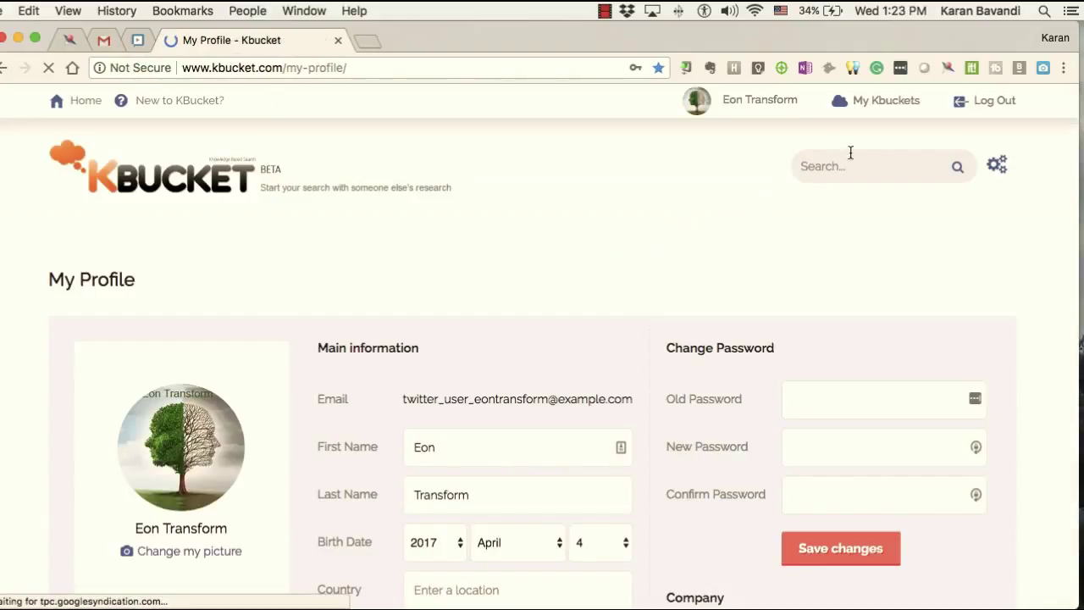
pyautogui.click(884, 107)
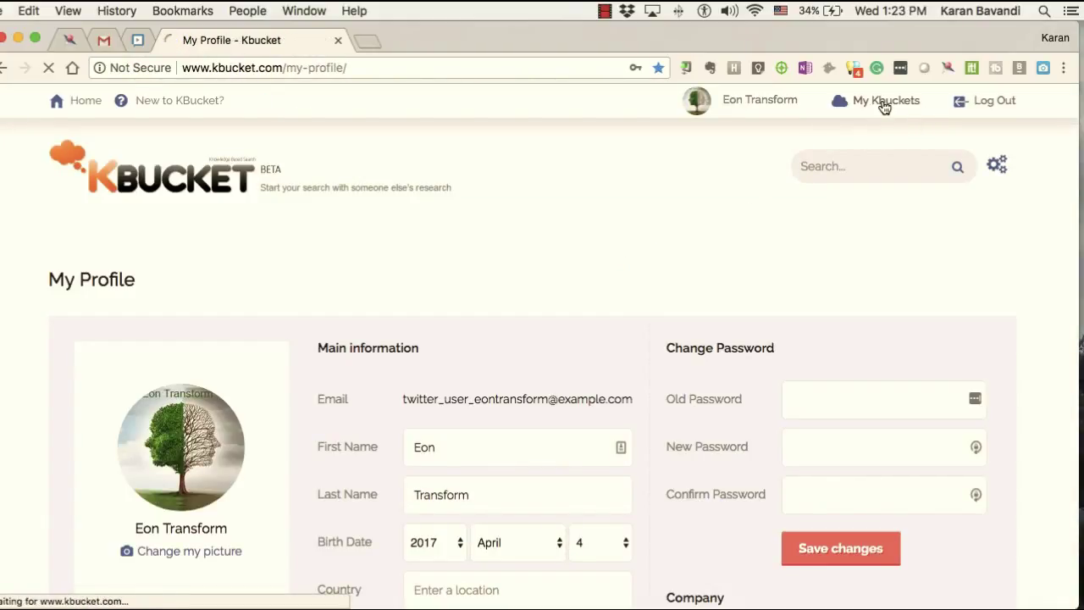